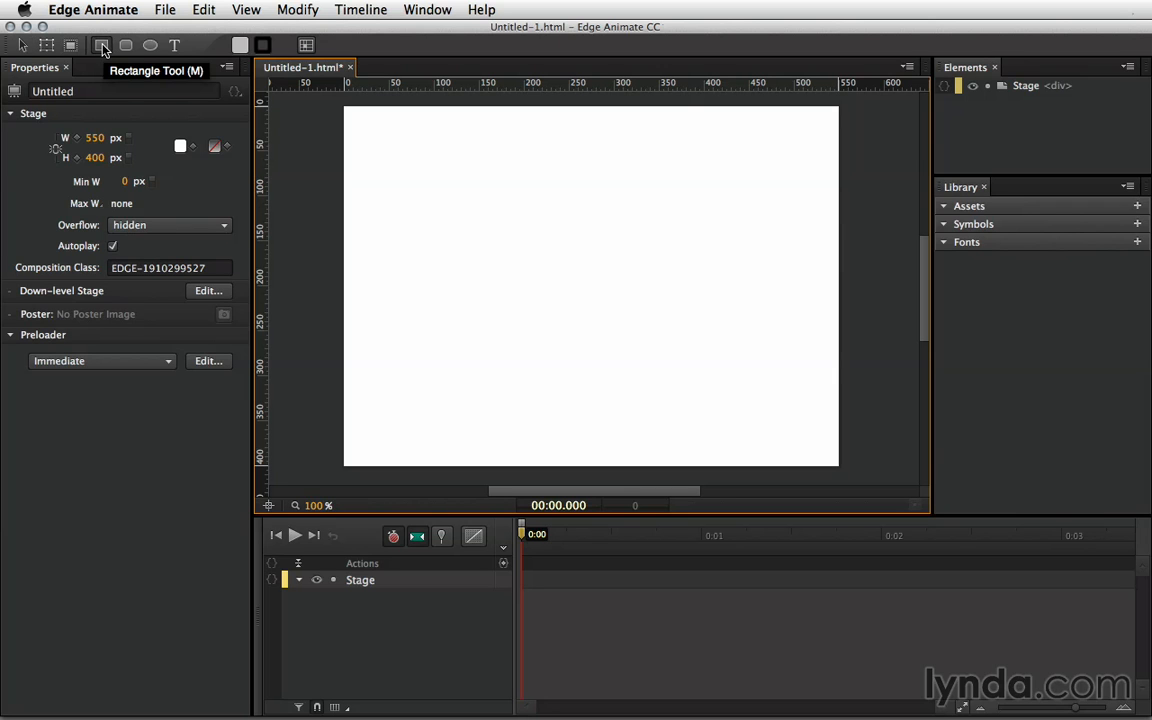
- Draw a rectangle on the stage and adjust it to 342 × 204 px at X 105, Y 99
{"action": "left_click", "coordinate": [102, 47]}
{"action": "mouse_move", "coordinate": [443, 170]}
{"action": "left_mouse_down"}
{"action": "mouse_move", "coordinate": [458, 203]}
{"action": "mouse_move", "coordinate": [676, 362]}
{"action": "mouse_move", "coordinate": [740, 383]}
{"action": "left_mouse_up"}
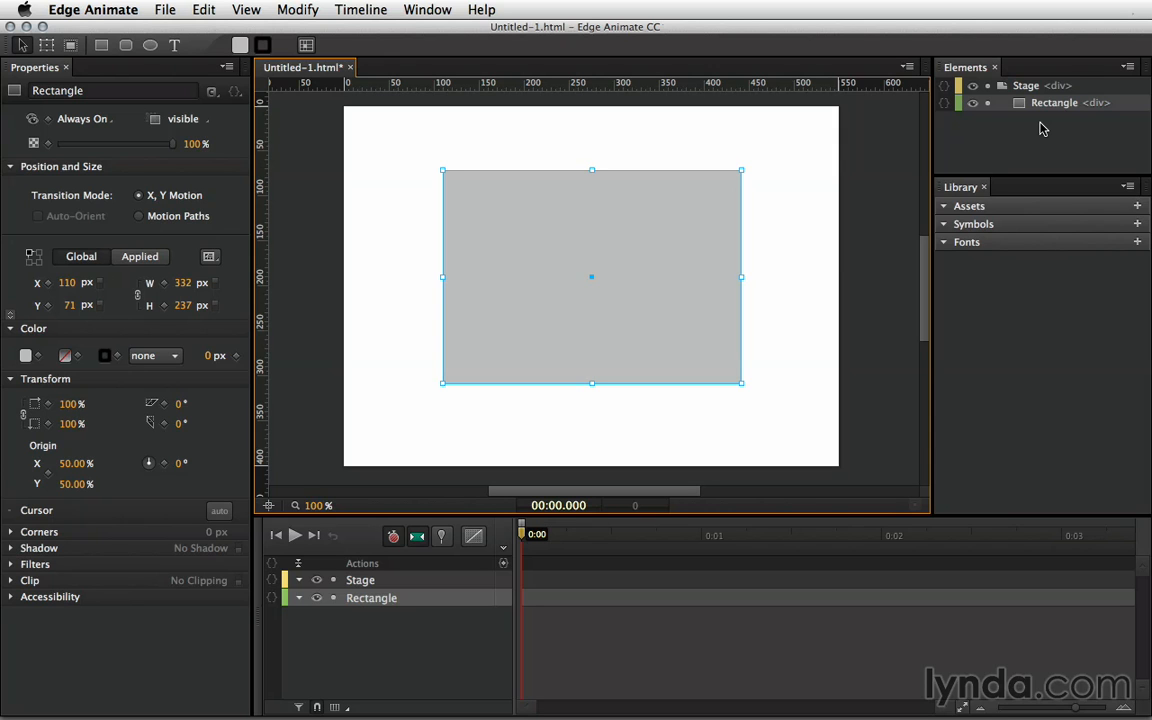
{"action": "left_click_drag", "start_coordinate": [627, 206], "coordinate": [621, 194]}
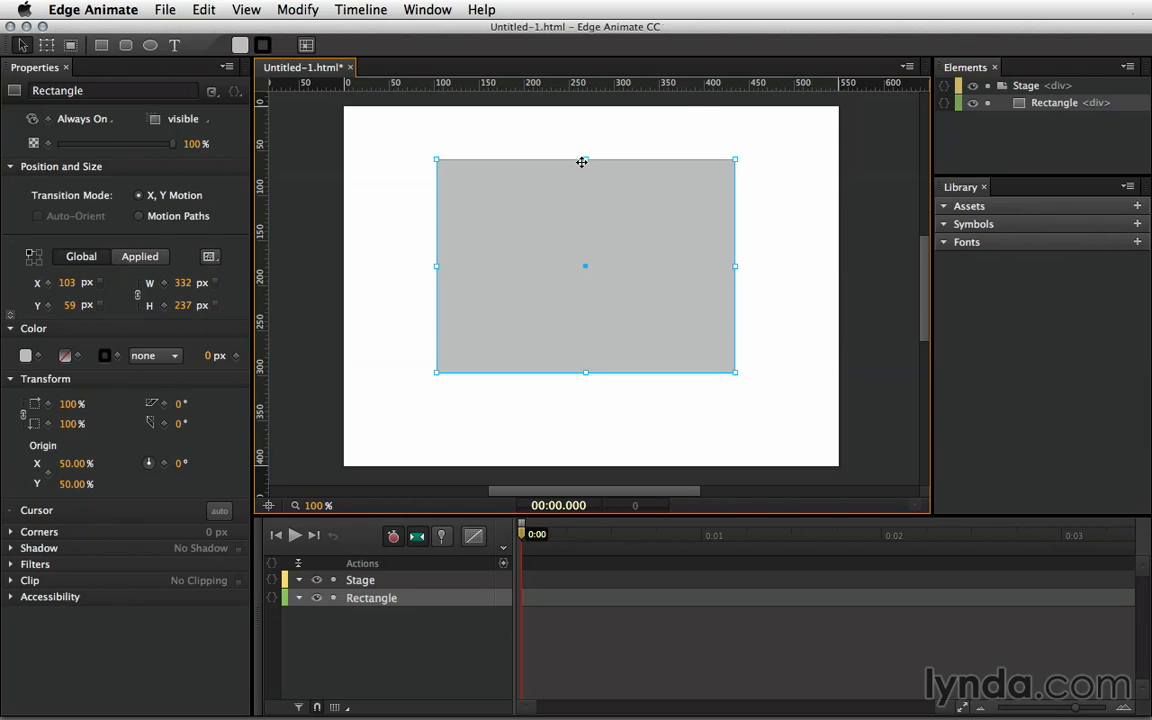
{"action": "left_click_drag", "start_coordinate": [585, 158], "coordinate": [575, 195]}
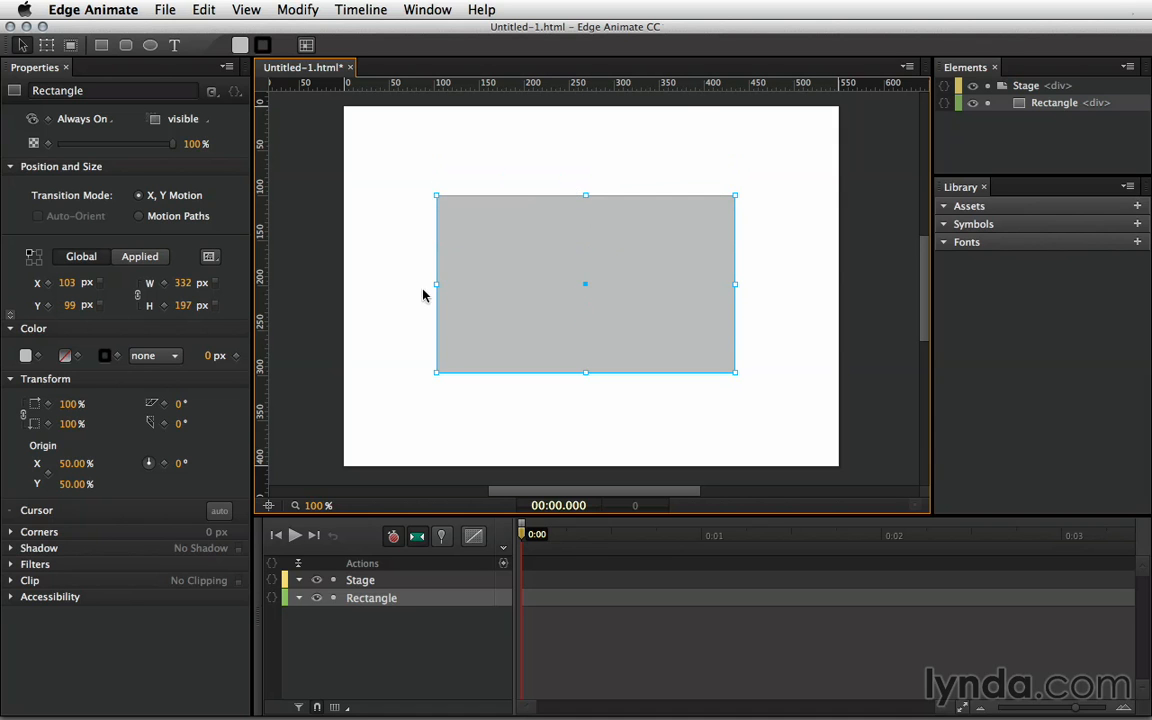
{"action": "mouse_move", "coordinate": [437, 284]}
{"action": "left_mouse_down"}
{"action": "mouse_move", "coordinate": [476, 270]}
{"action": "mouse_move", "coordinate": [439, 284]}
{"action": "left_mouse_up"}
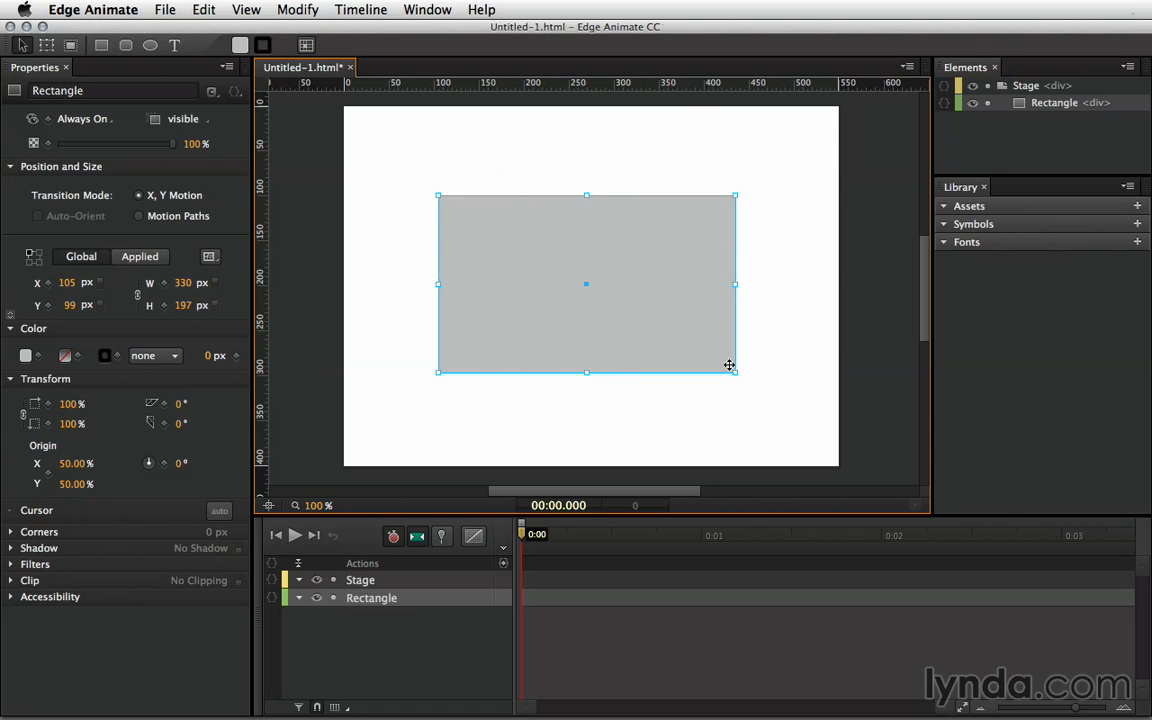
{"action": "mouse_move", "coordinate": [734, 372]}
{"action": "left_mouse_down"}
{"action": "mouse_move", "coordinate": [697, 332]}
{"action": "mouse_move", "coordinate": [663, 327]}
{"action": "mouse_move", "coordinate": [740, 401]}
{"action": "mouse_move", "coordinate": [624, 297]}
{"action": "mouse_move", "coordinate": [609, 308]}
{"action": "mouse_move", "coordinate": [730, 398]}
{"action": "mouse_move", "coordinate": [672, 337]}
{"action": "mouse_move", "coordinate": [699, 366]}
{"action": "mouse_move", "coordinate": [745, 378]}
{"action": "left_mouse_up"}
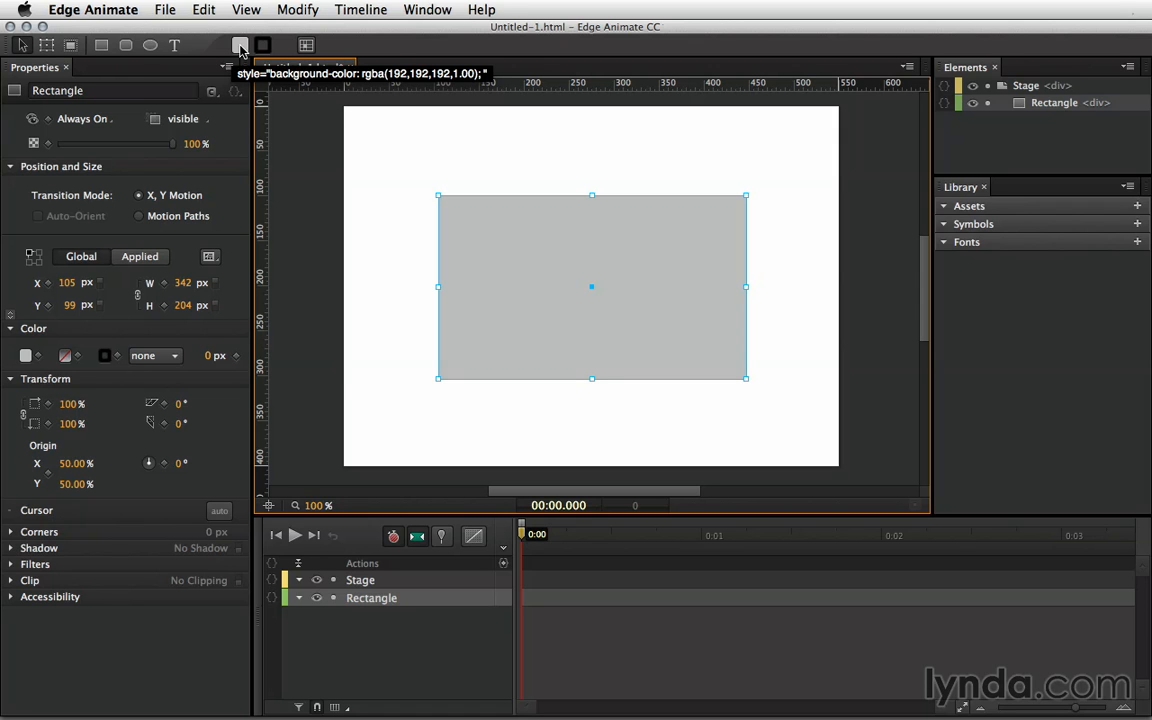
- Set the rectangle's fill colour to bright red, rgba(255,0,0)
{"action": "left_click", "coordinate": [240, 46]}
{"action": "left_click_drag", "start_coordinate": [239, 157], "coordinate": [293, 141]}
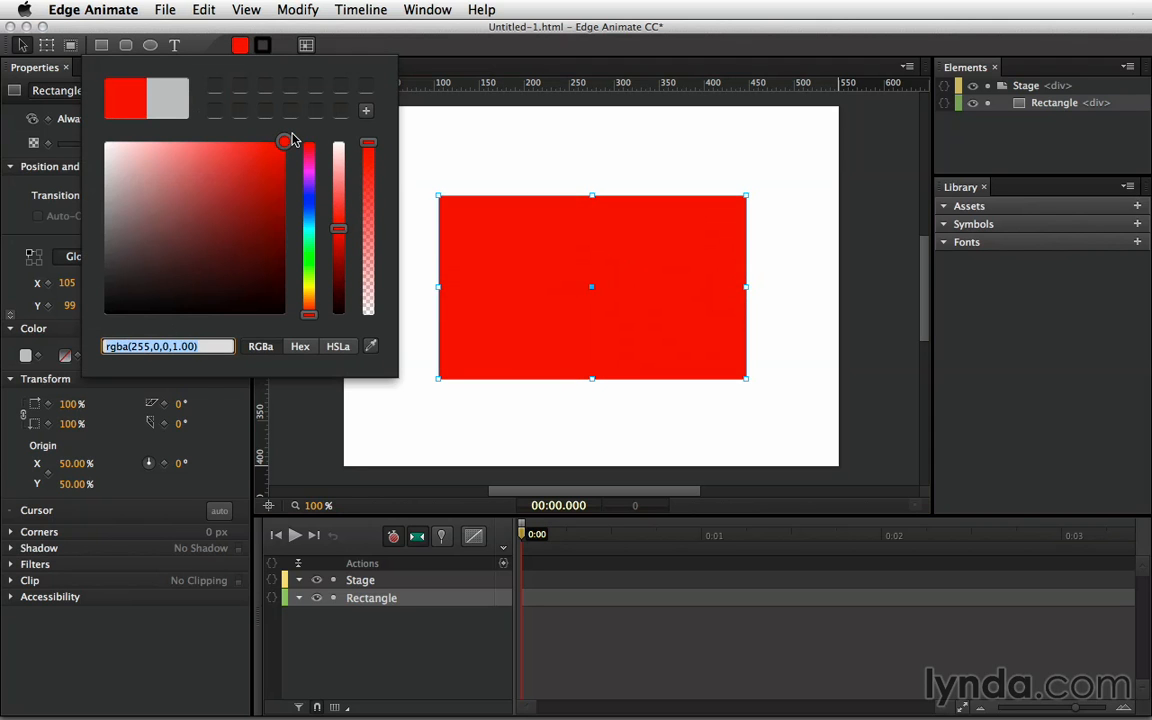
{"action": "key", "text": "Return"}
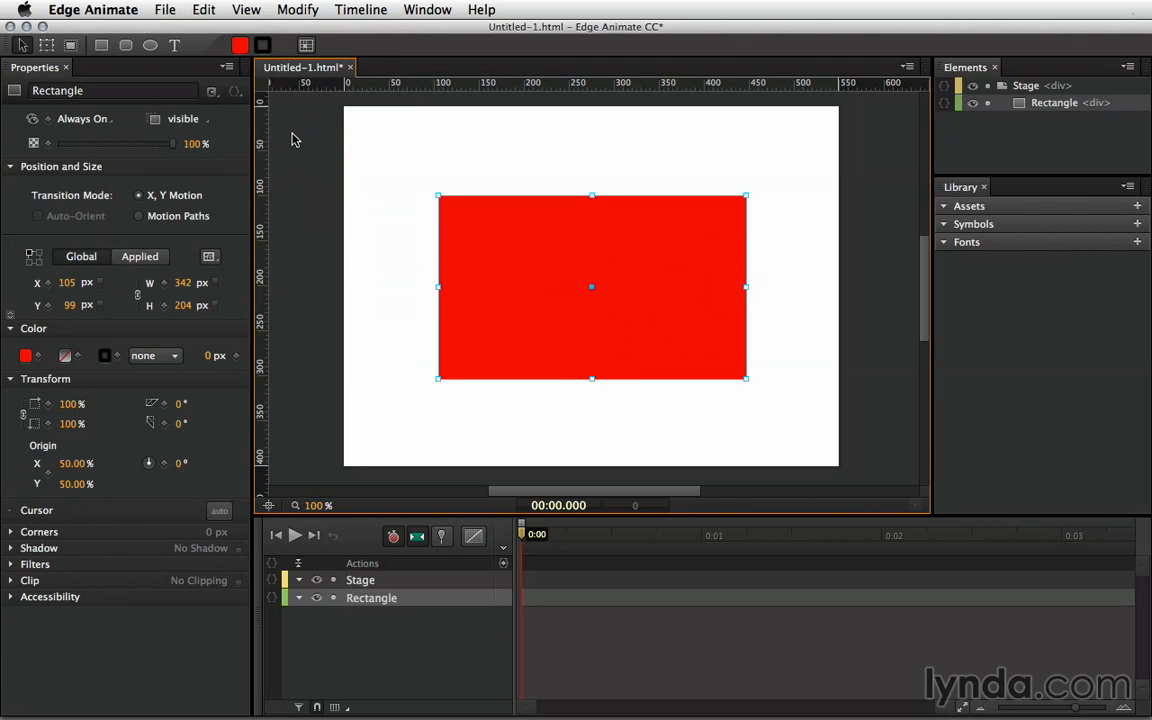
- Set the rectangle's border colour to dark red, rgba(76,0,0)
{"action": "left_click", "coordinate": [261, 46]}
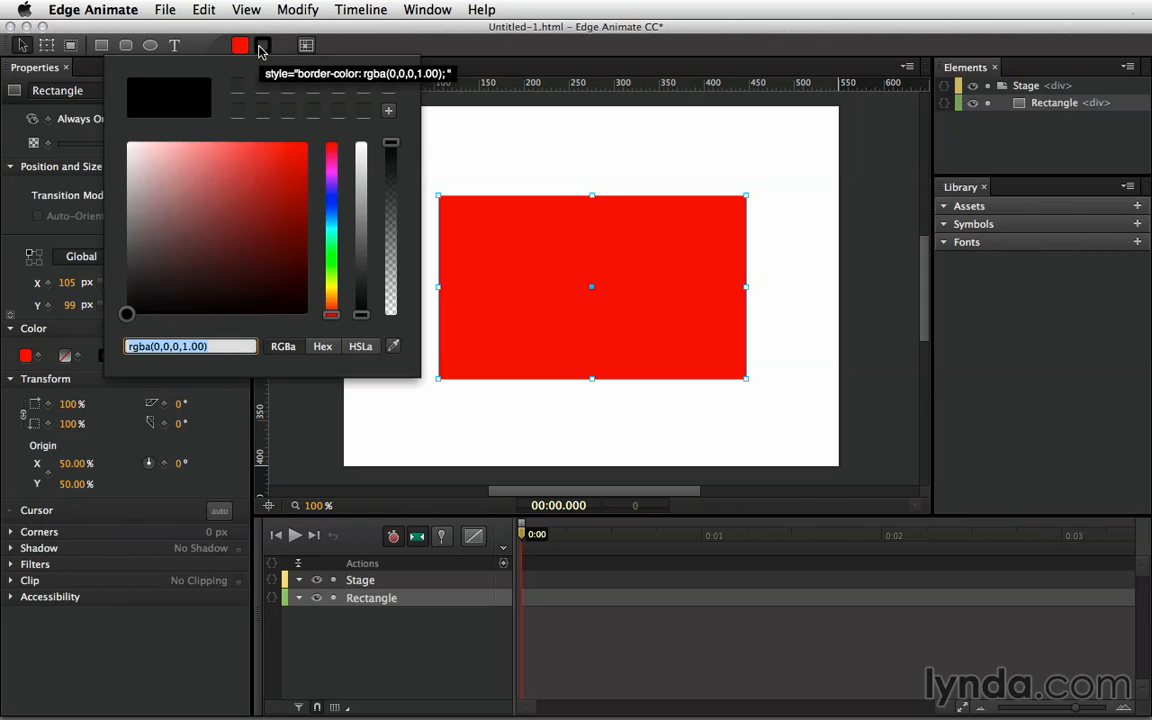
{"action": "left_click_drag", "start_coordinate": [275, 203], "coordinate": [307, 265]}
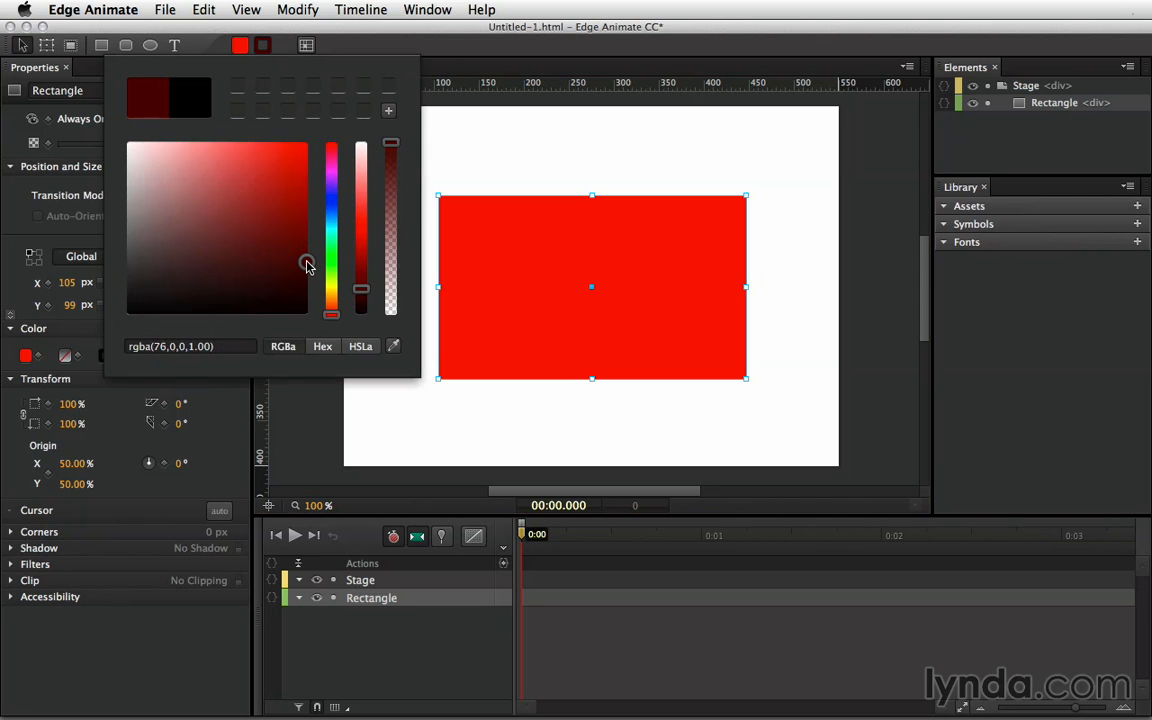
{"action": "key", "text": "Return"}
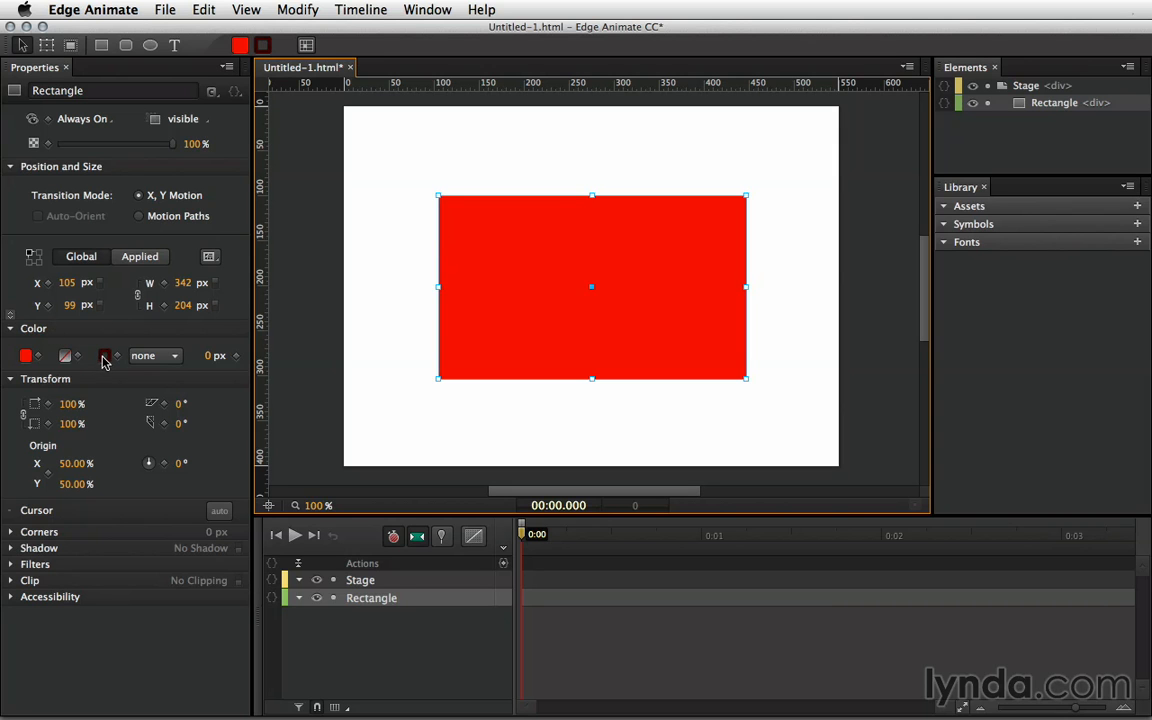
- Give the rectangle a solid 20 px border and move it up-left to X 77, Y 78
{"action": "left_click", "coordinate": [170, 357]}
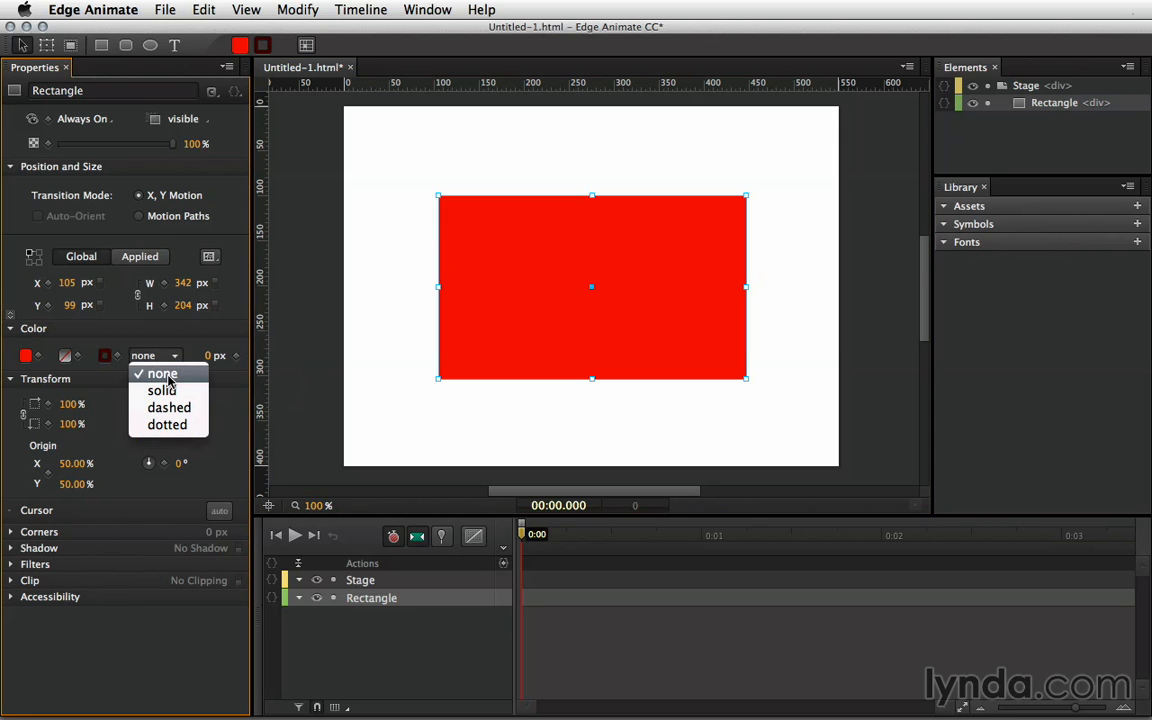
{"action": "left_click", "coordinate": [162, 391]}
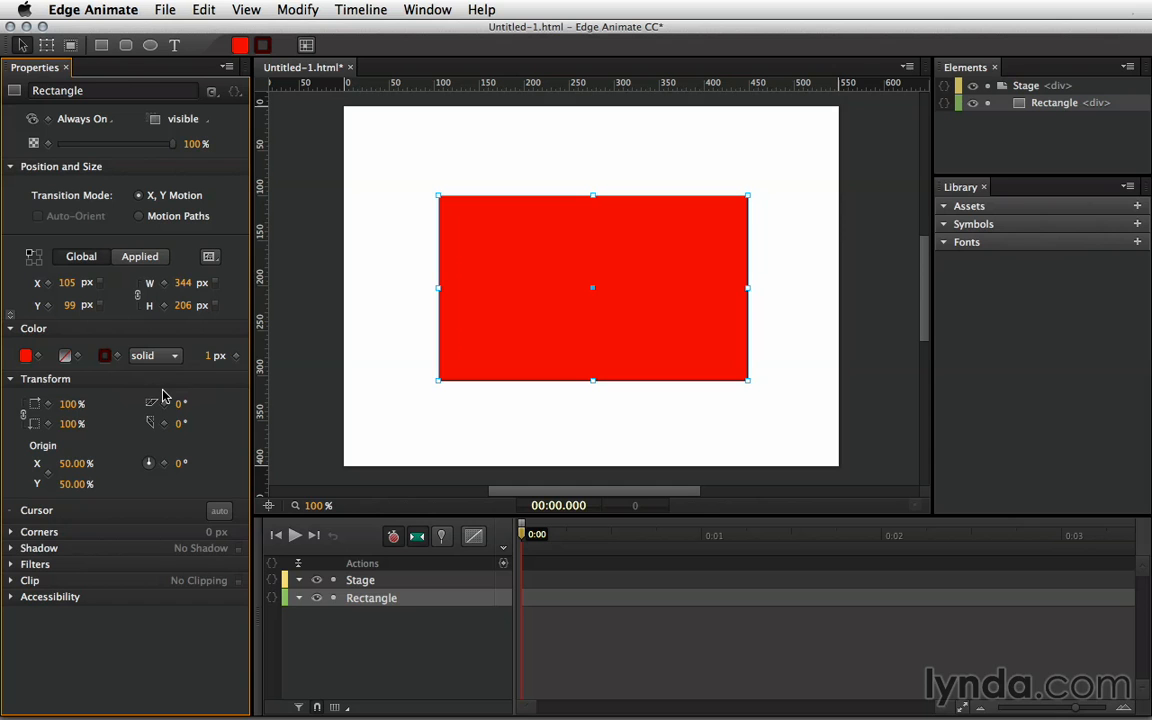
{"action": "left_click", "coordinate": [152, 356]}
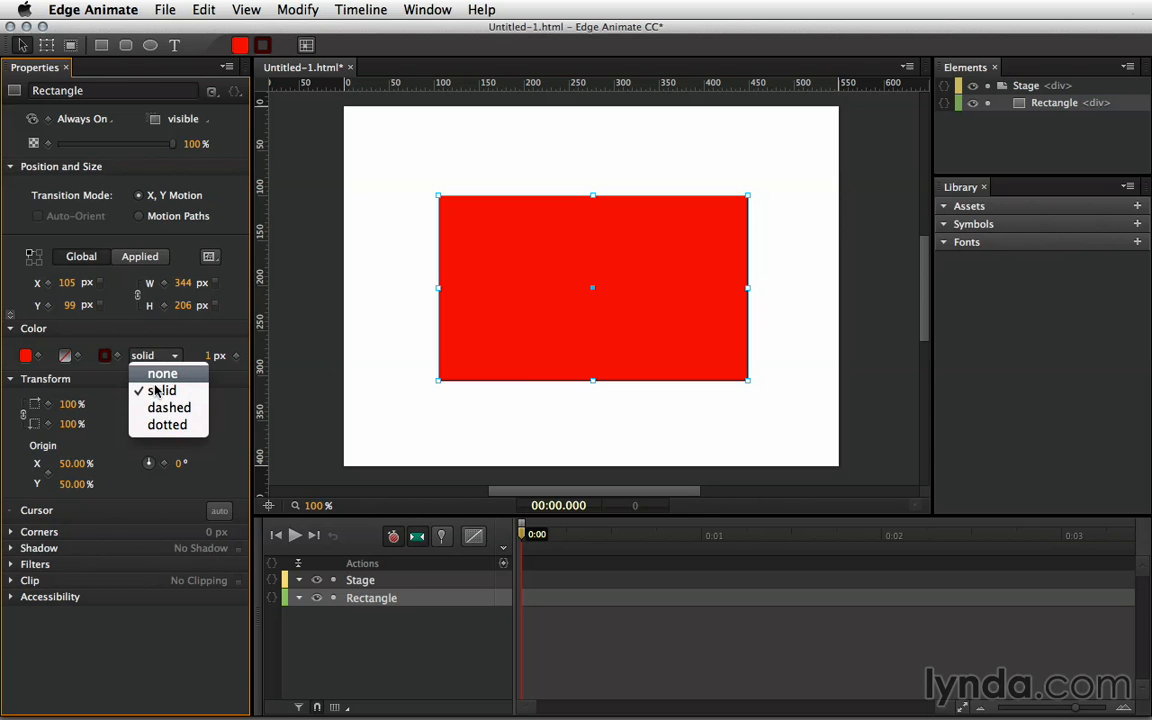
{"action": "left_click", "coordinate": [158, 391]}
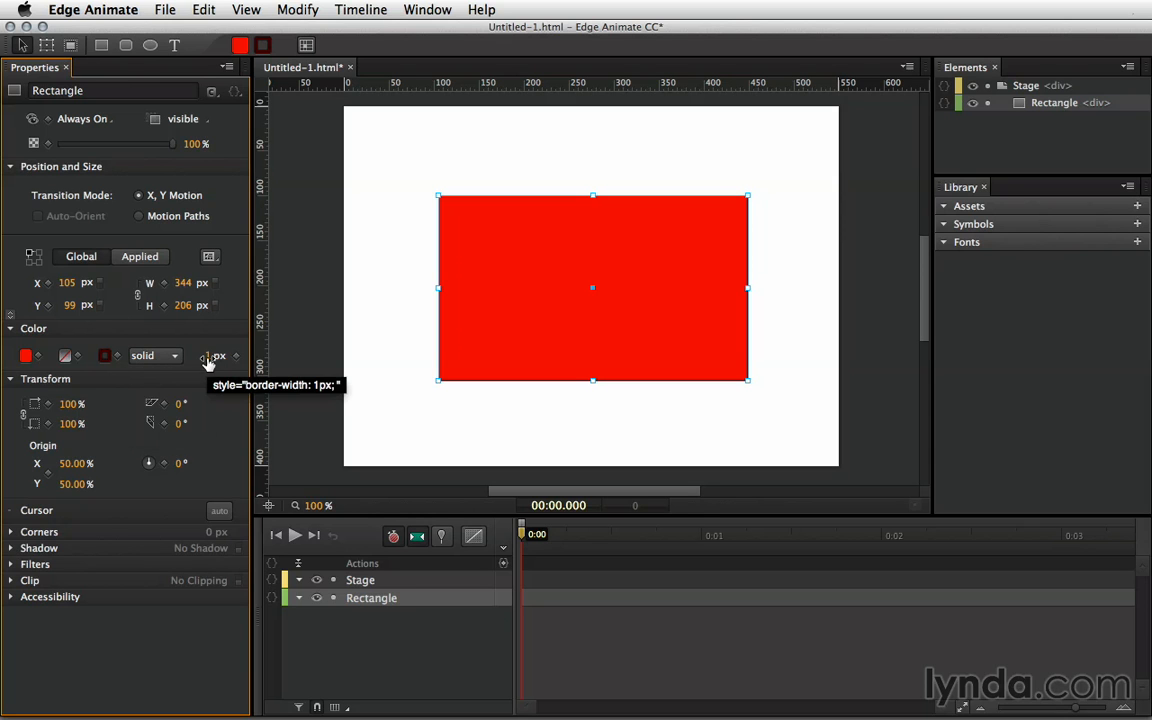
{"action": "left_click_drag", "start_coordinate": [207, 360], "coordinate": [229, 357]}
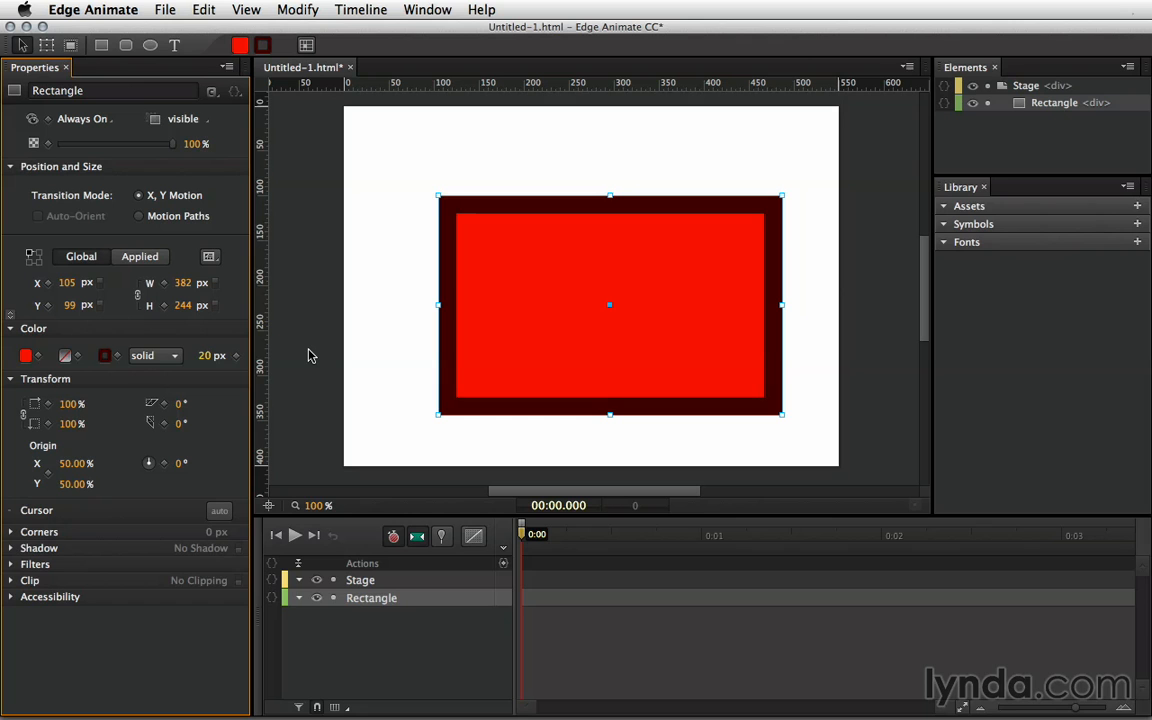
{"action": "left_click_drag", "start_coordinate": [573, 312], "coordinate": [549, 290]}
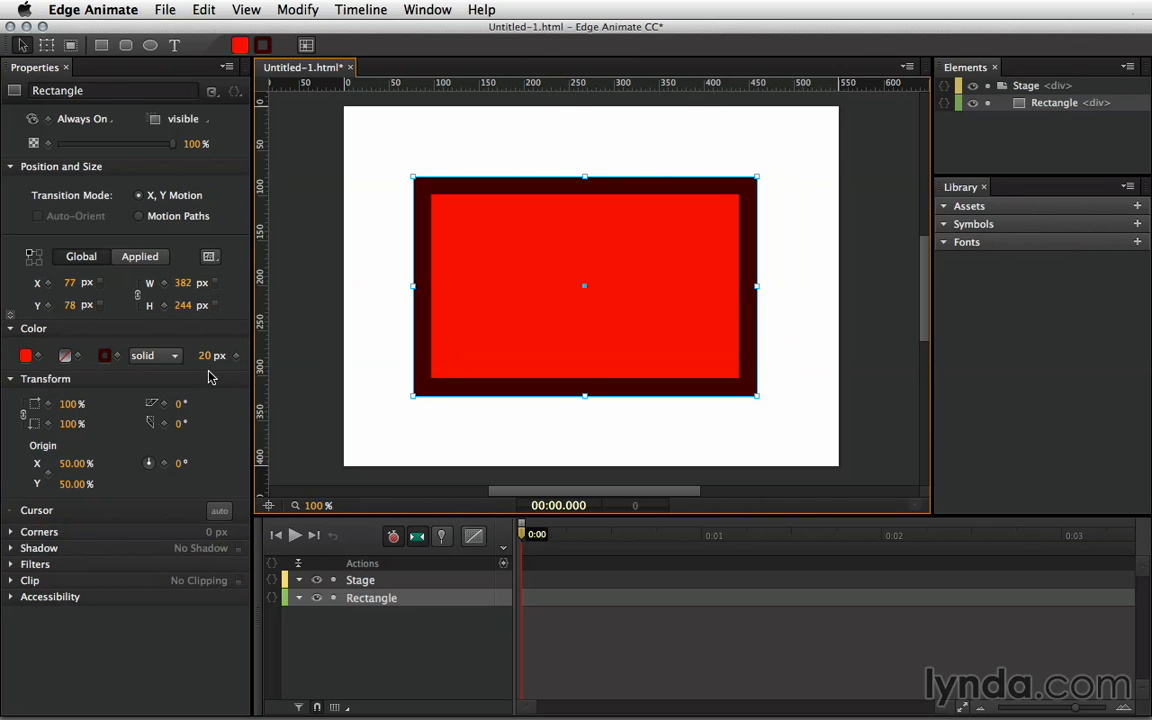
- Skew the rectangle −22° and rotate it 31° around an origin at 76%, 94%
{"action": "left_click_drag", "start_coordinate": [178, 403], "coordinate": [190, 403]}
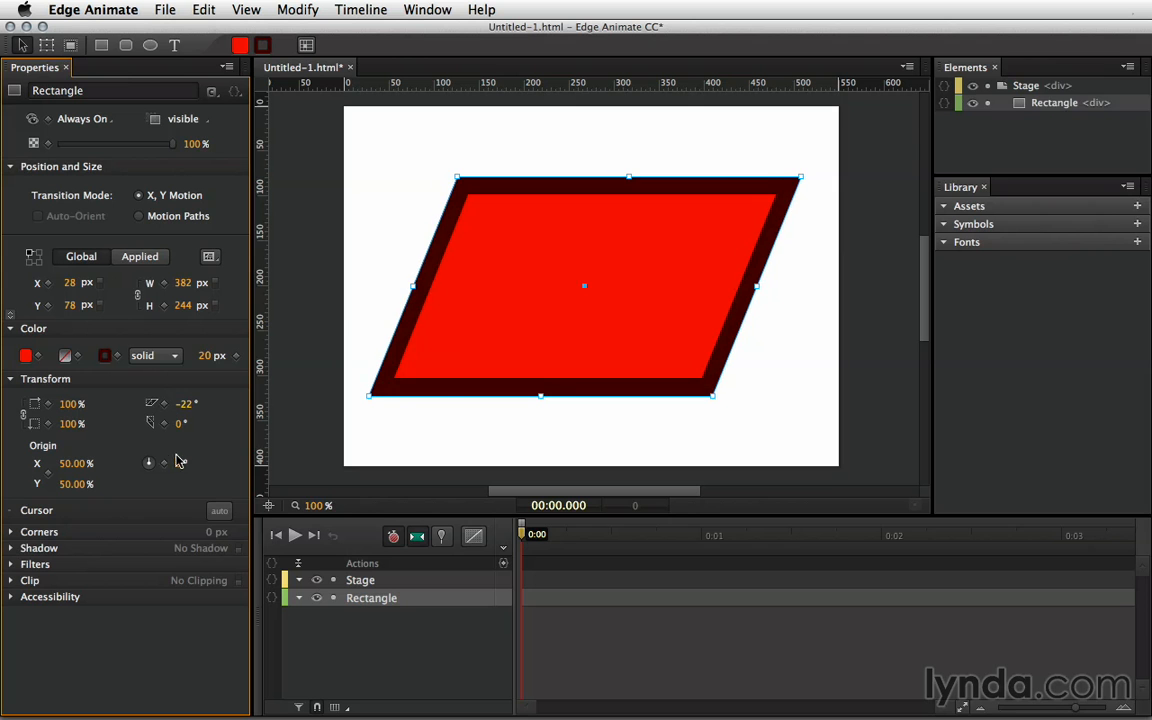
{"action": "left_click_drag", "start_coordinate": [180, 463], "coordinate": [152, 462]}
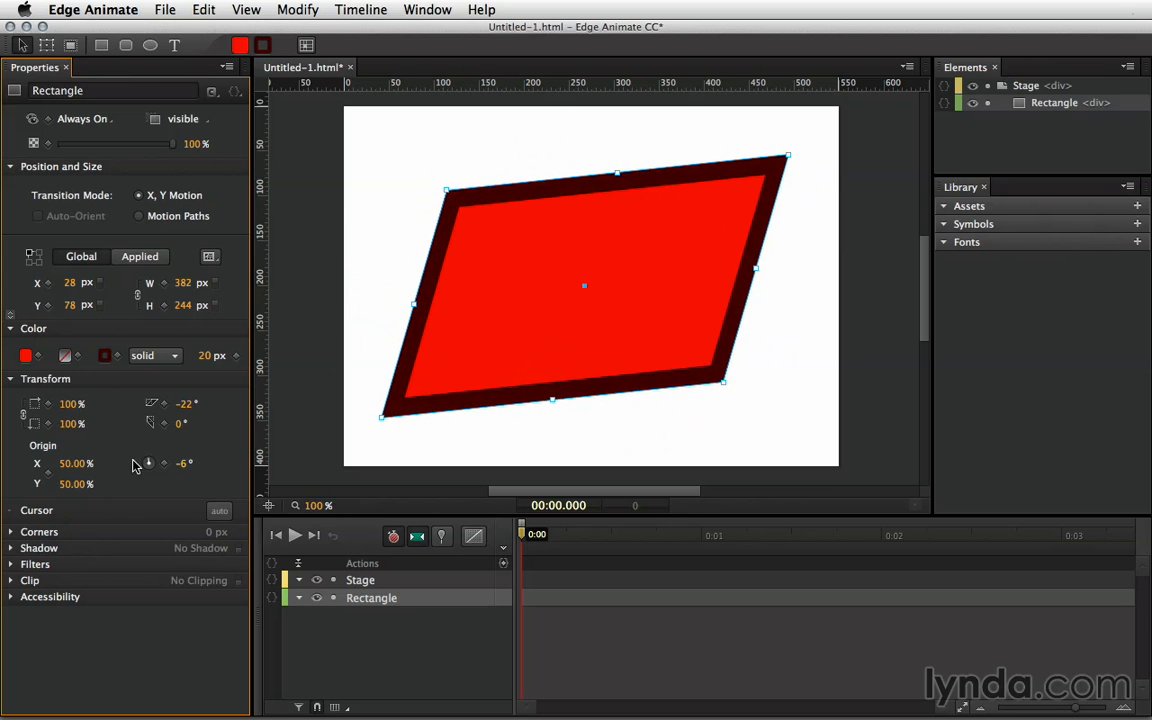
{"action": "left_click_drag", "start_coordinate": [76, 463], "coordinate": [114, 487]}
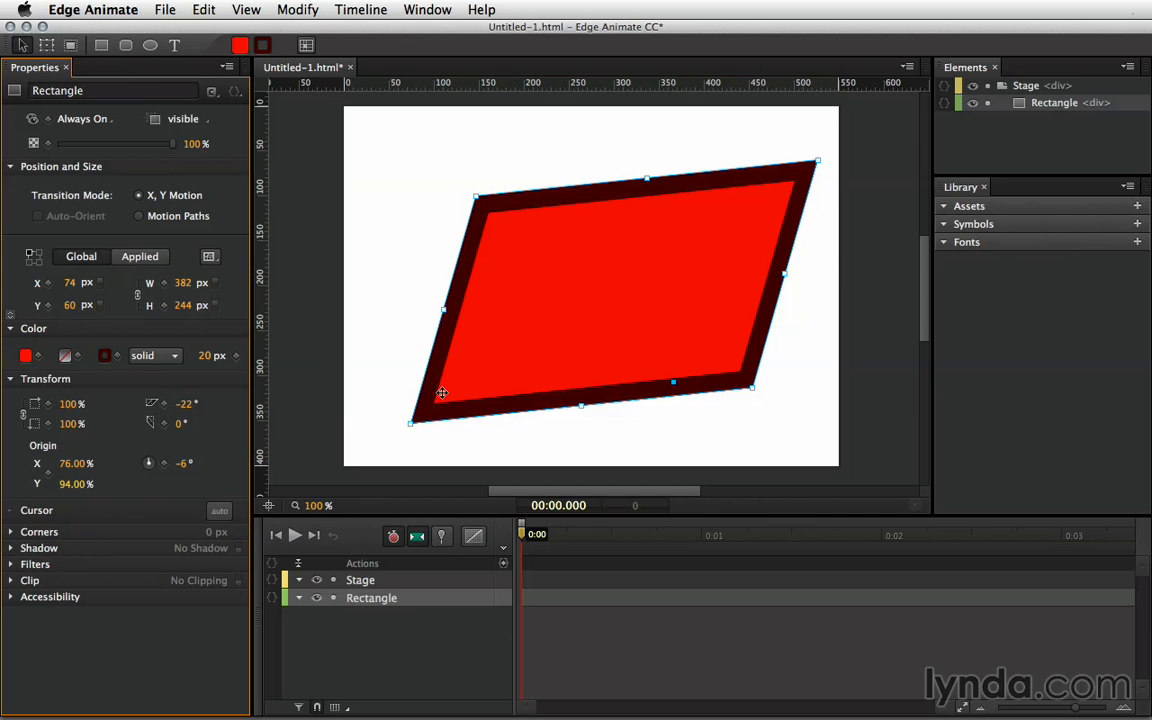
{"action": "left_click_drag", "start_coordinate": [184, 463], "coordinate": [206, 462]}
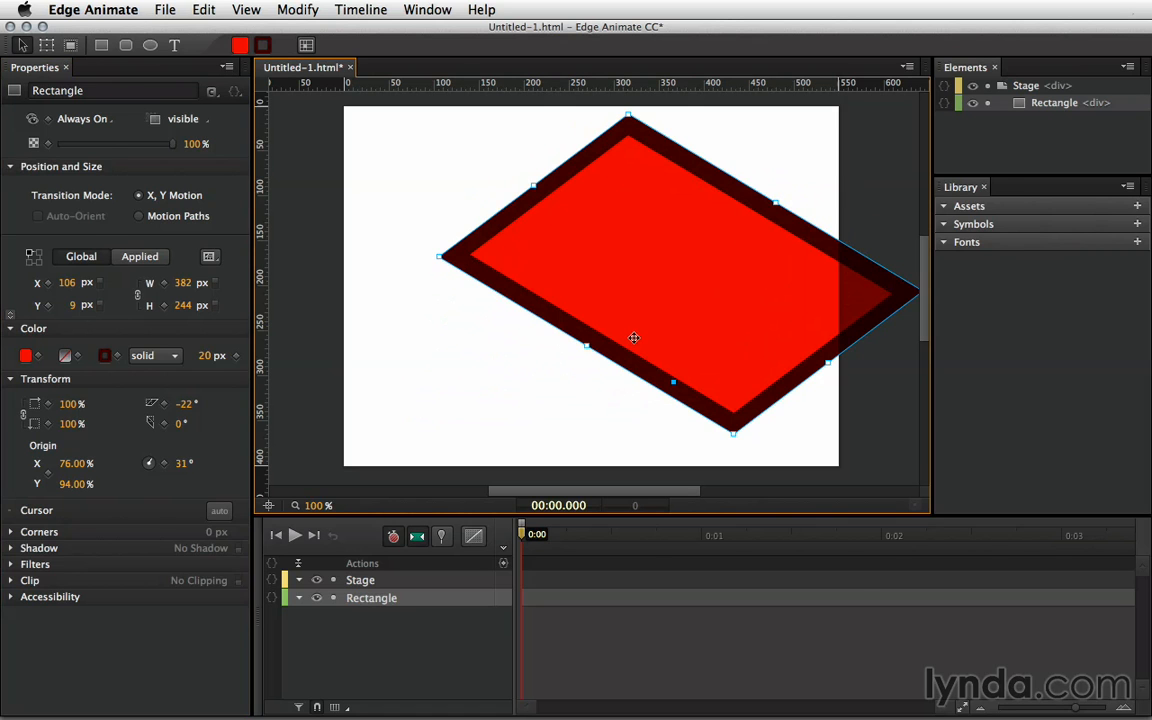
- Delete the skewed rectangle and draw a red rounded rectangle, 411 × 252 px
{"action": "key", "text": "Delete"}
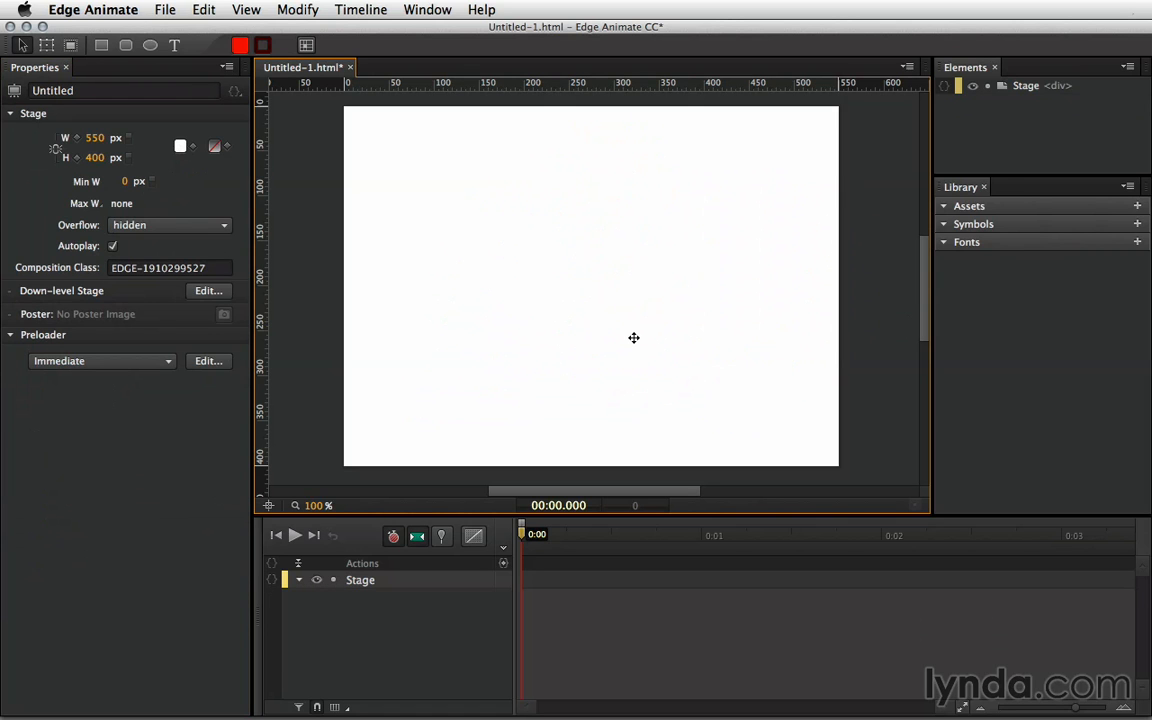
{"action": "left_click", "coordinate": [127, 46]}
{"action": "left_click_drag", "start_coordinate": [408, 181], "coordinate": [778, 407]}
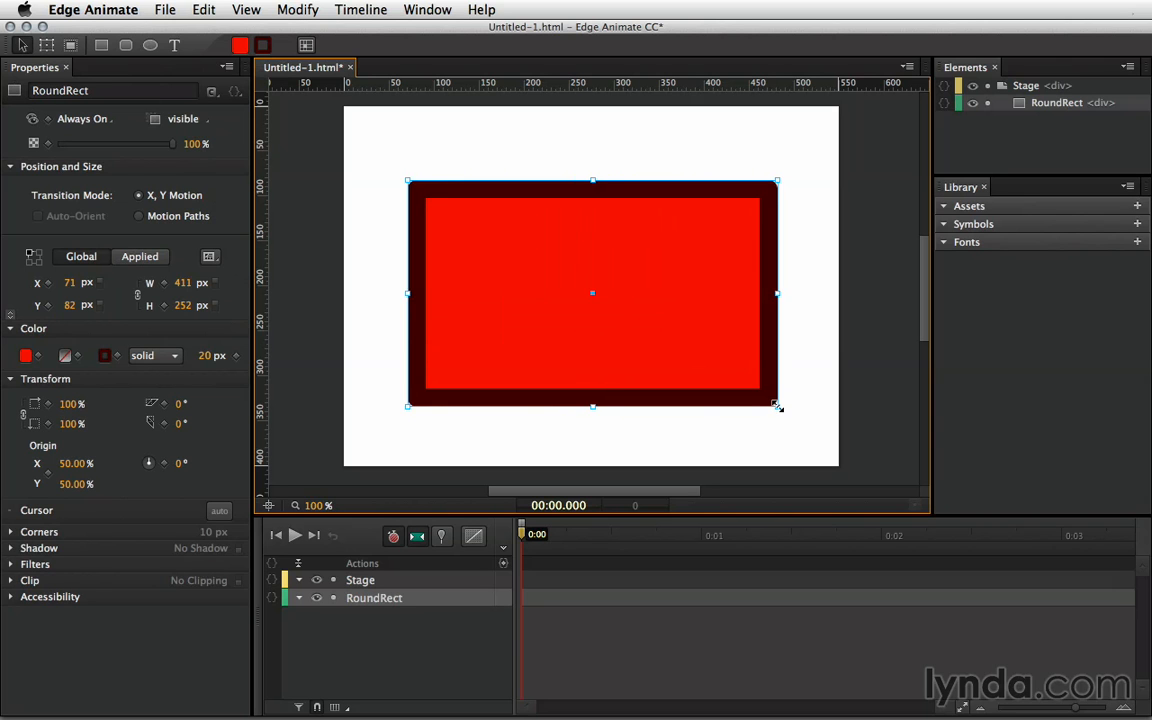
{"action": "left_click", "coordinate": [790, 437]}
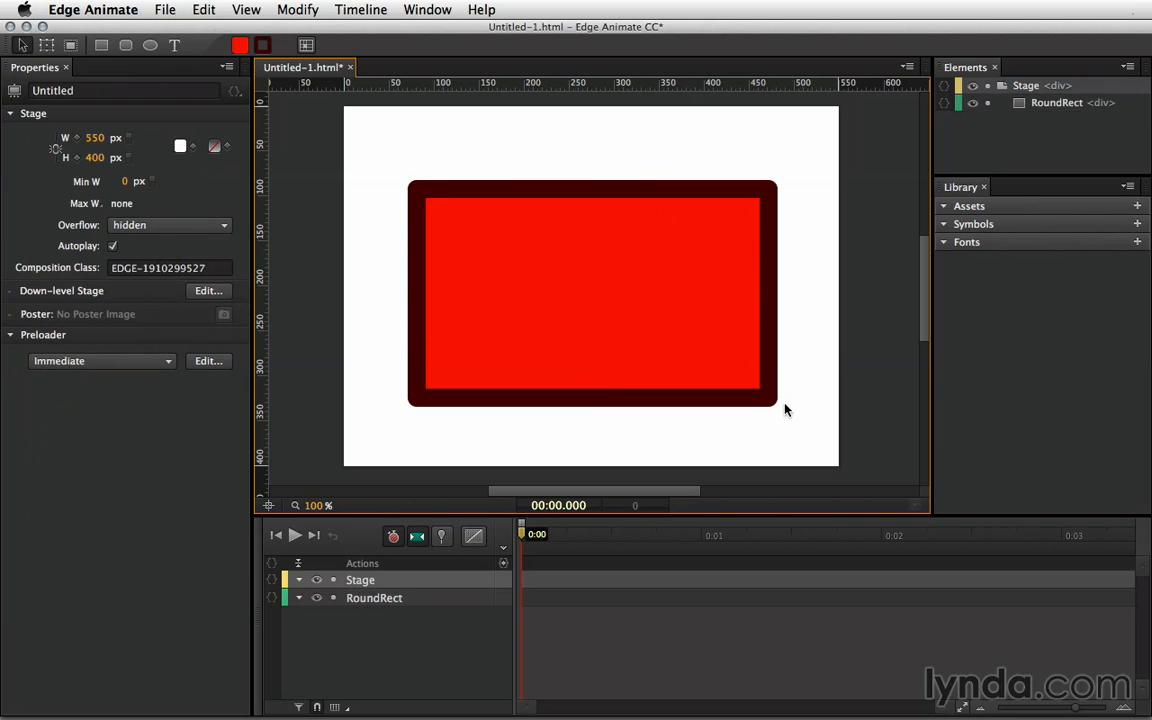
{"action": "left_click", "coordinate": [675, 362]}
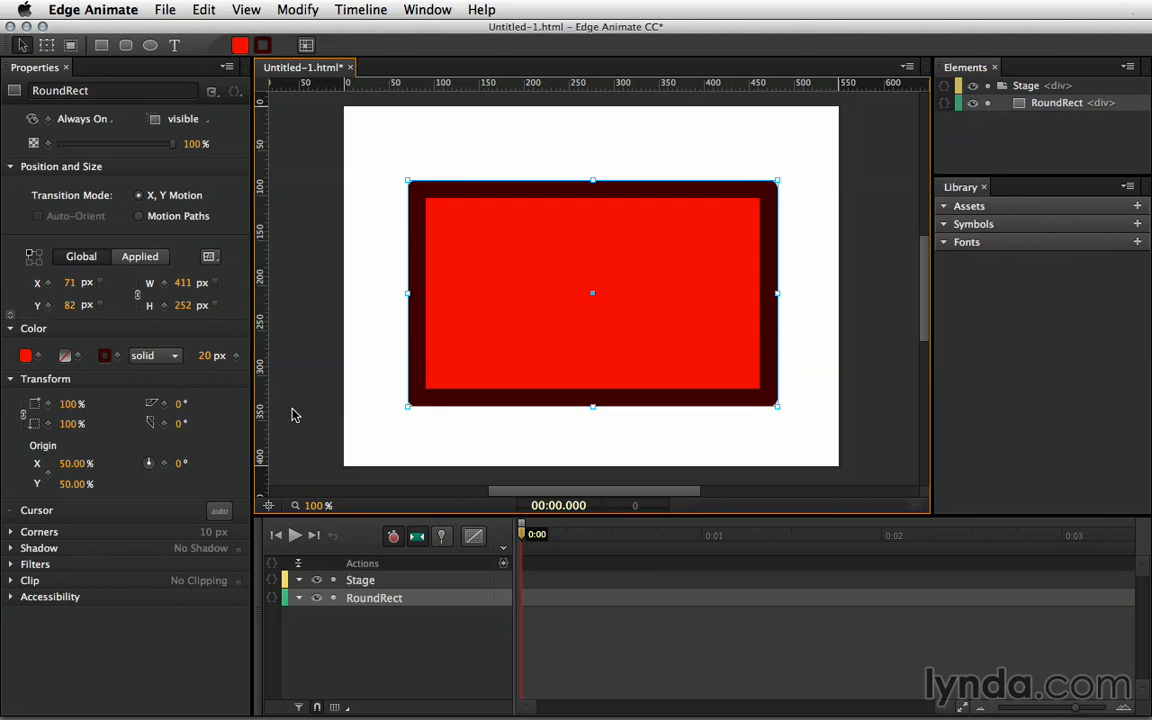
- Set the rounded rectangle's corner radius to 58 px
{"action": "left_click", "coordinate": [11, 533]}
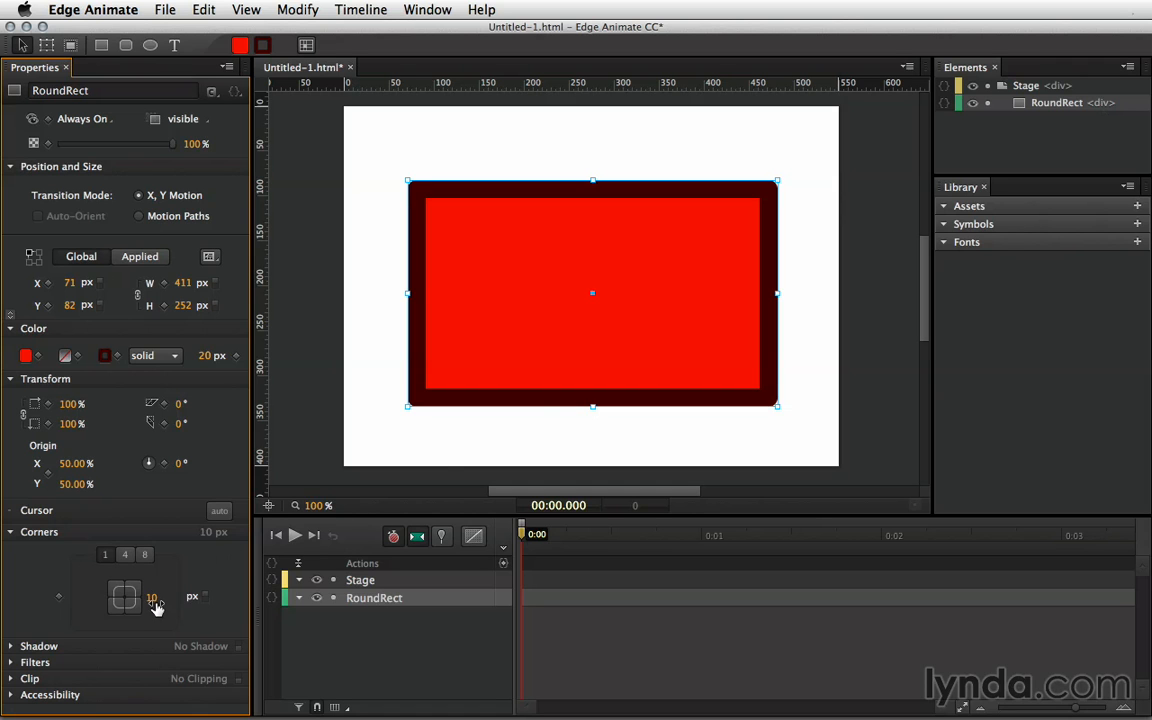
{"action": "left_click_drag", "start_coordinate": [151, 597], "coordinate": [212, 594]}
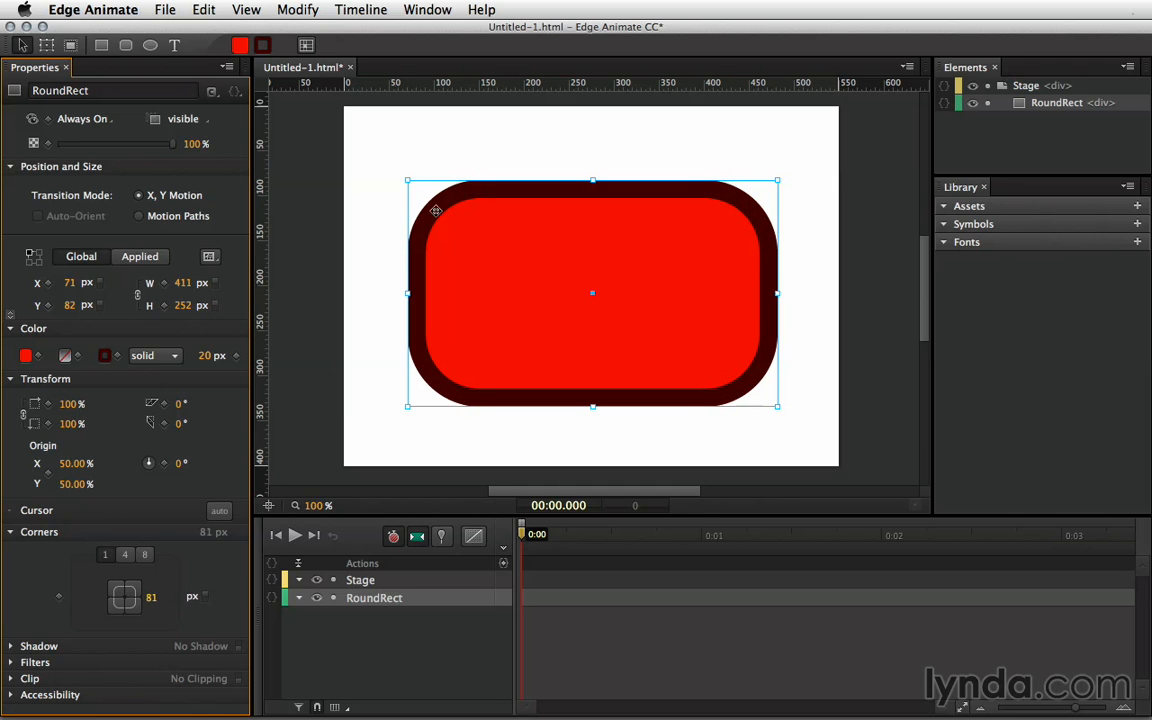
{"action": "left_click_drag", "start_coordinate": [151, 597], "coordinate": [127, 597]}
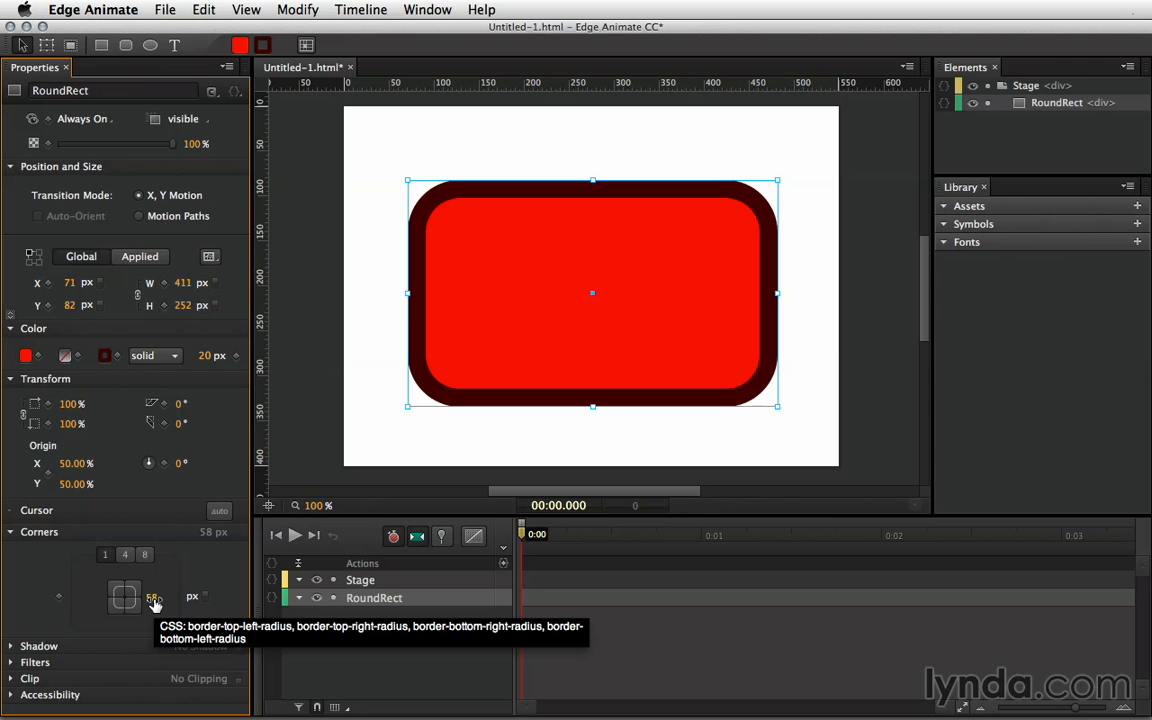
- Square the top-right corner and give the top-left an elliptical 158 × 28 px radius
{"action": "left_click", "coordinate": [124, 556]}
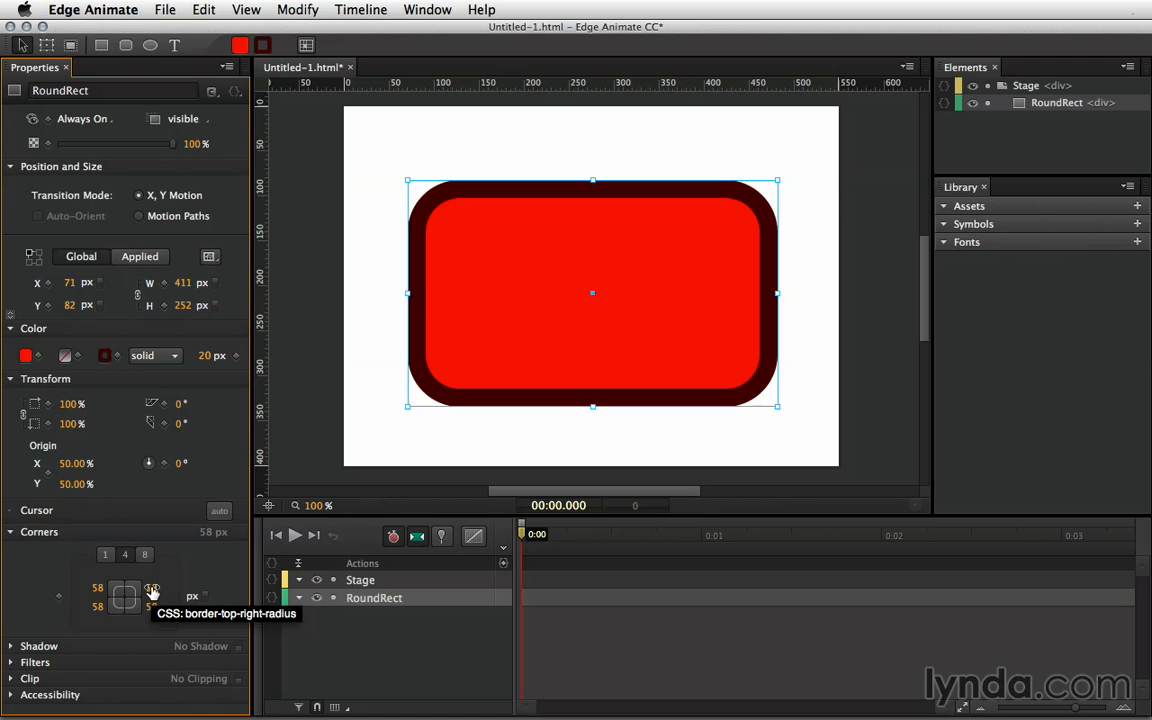
{"action": "left_click_drag", "start_coordinate": [151, 590], "coordinate": [95, 588]}
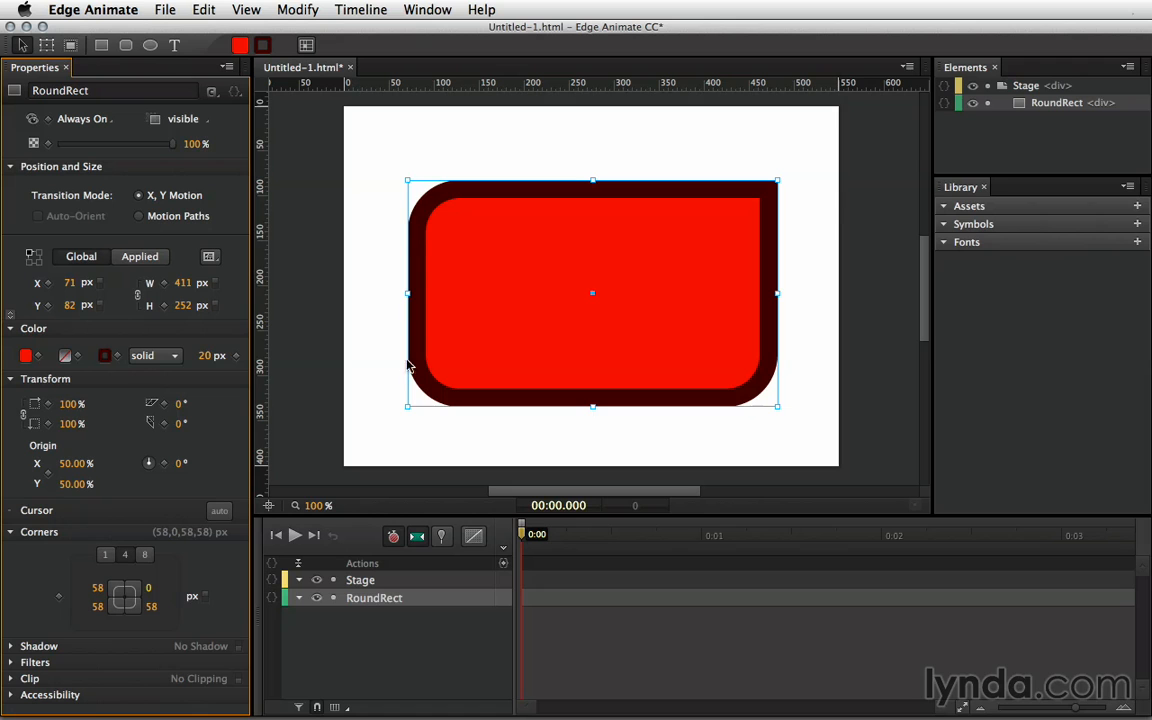
{"action": "left_click", "coordinate": [147, 555]}
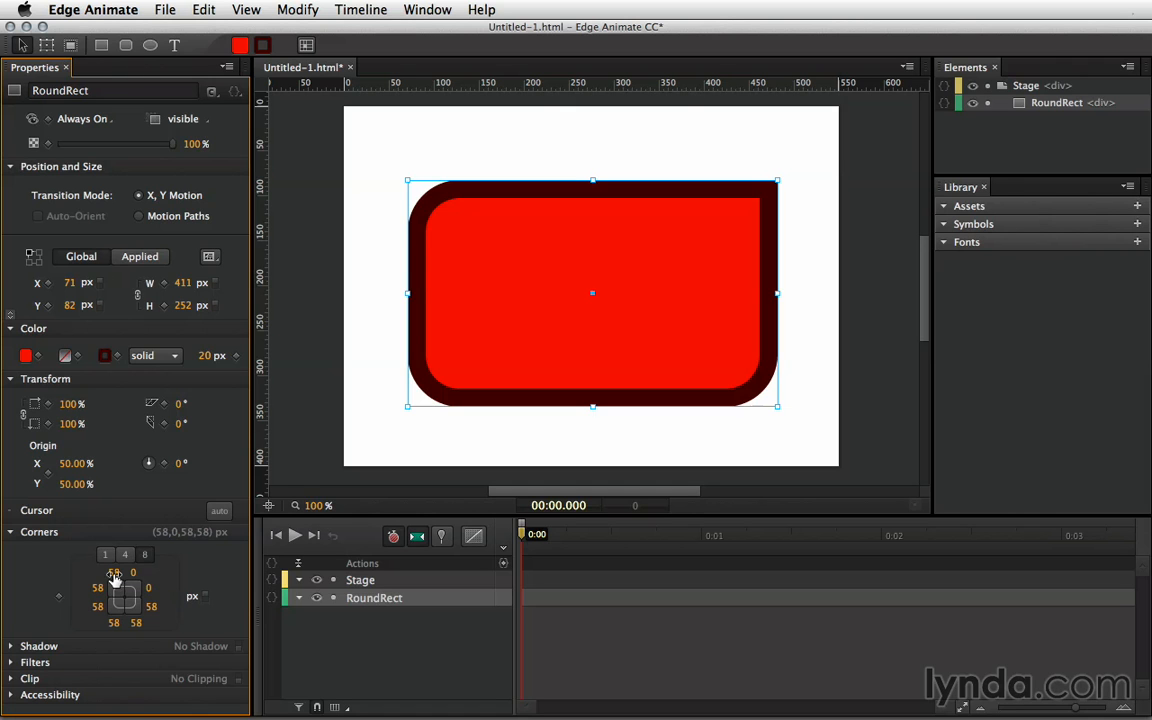
{"action": "left_click_drag", "start_coordinate": [121, 571], "coordinate": [194, 571]}
{"action": "left_click_drag", "start_coordinate": [99, 591], "coordinate": [65, 589]}
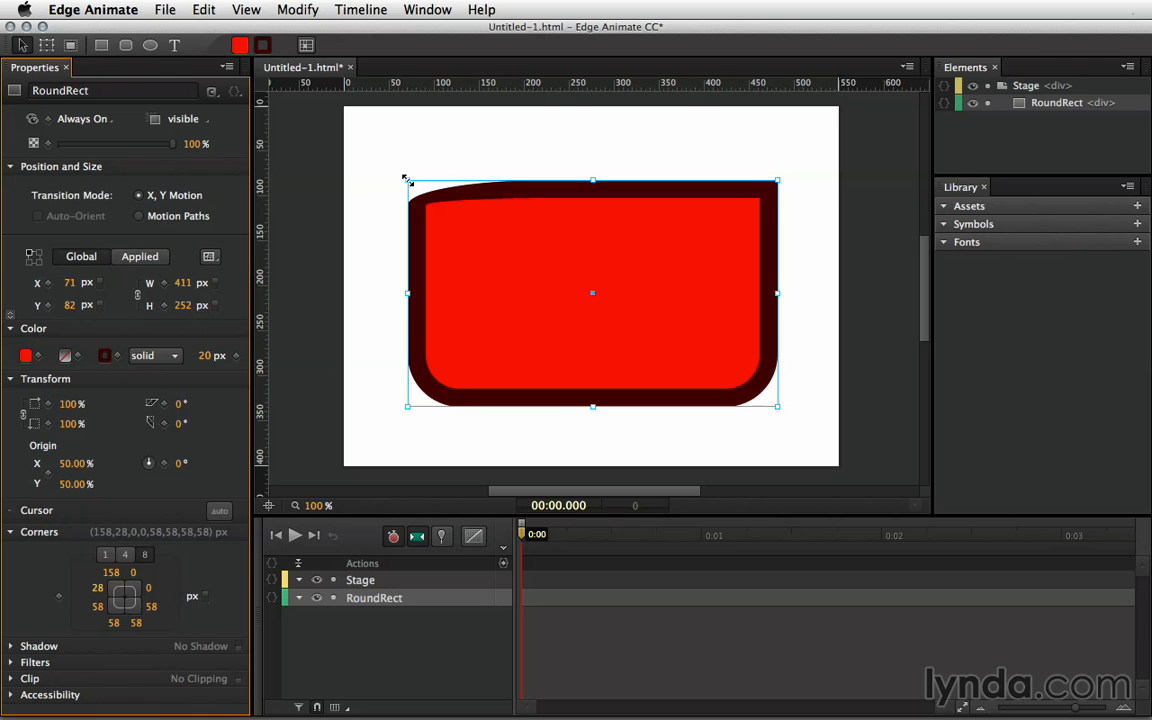
- Set the corner radii to 0, 20, 0, 20 px, rounding only top-right and bottom-left
{"action": "left_click", "coordinate": [104, 557]}
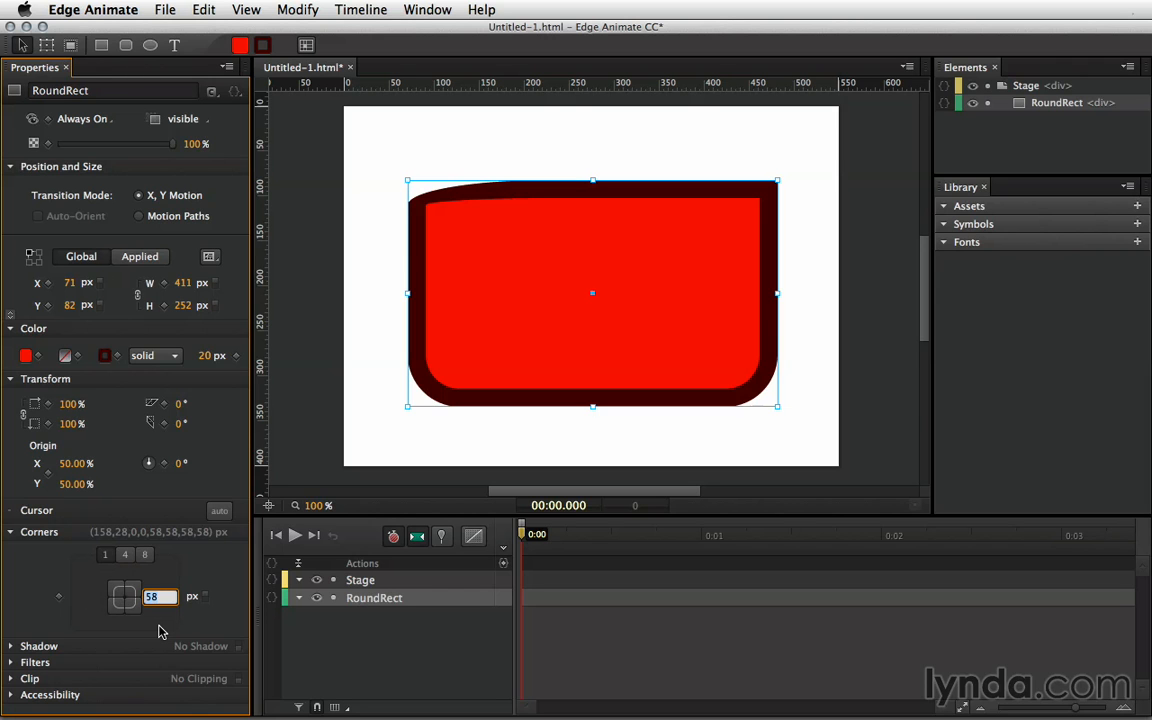
{"action": "type", "text": "0"}
{"action": "key", "text": "Return"}
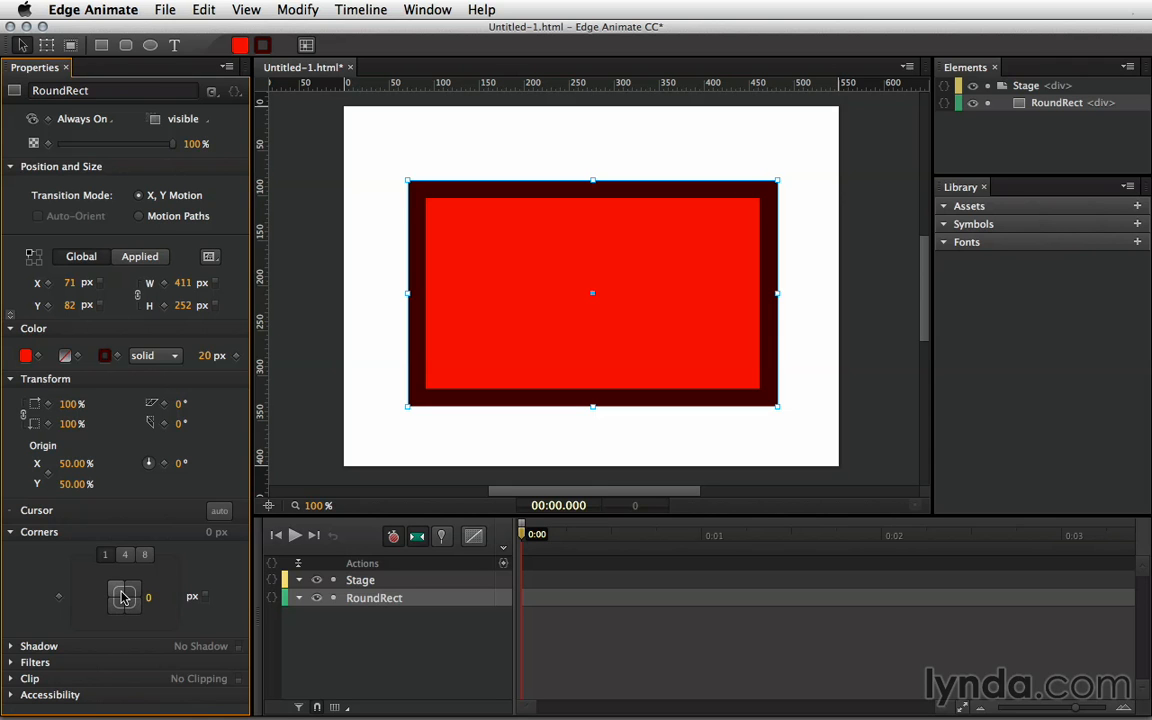
{"action": "left_click_drag", "start_coordinate": [147, 596], "coordinate": [169, 596]}
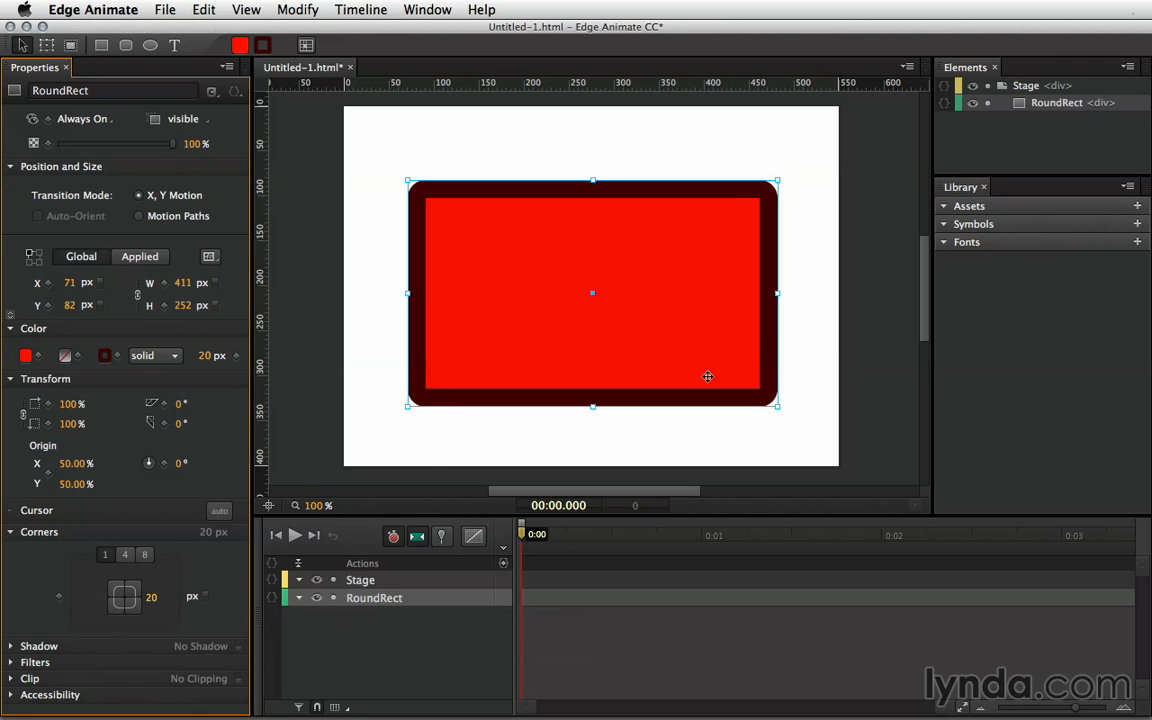
{"action": "left_click", "coordinate": [119, 594]}
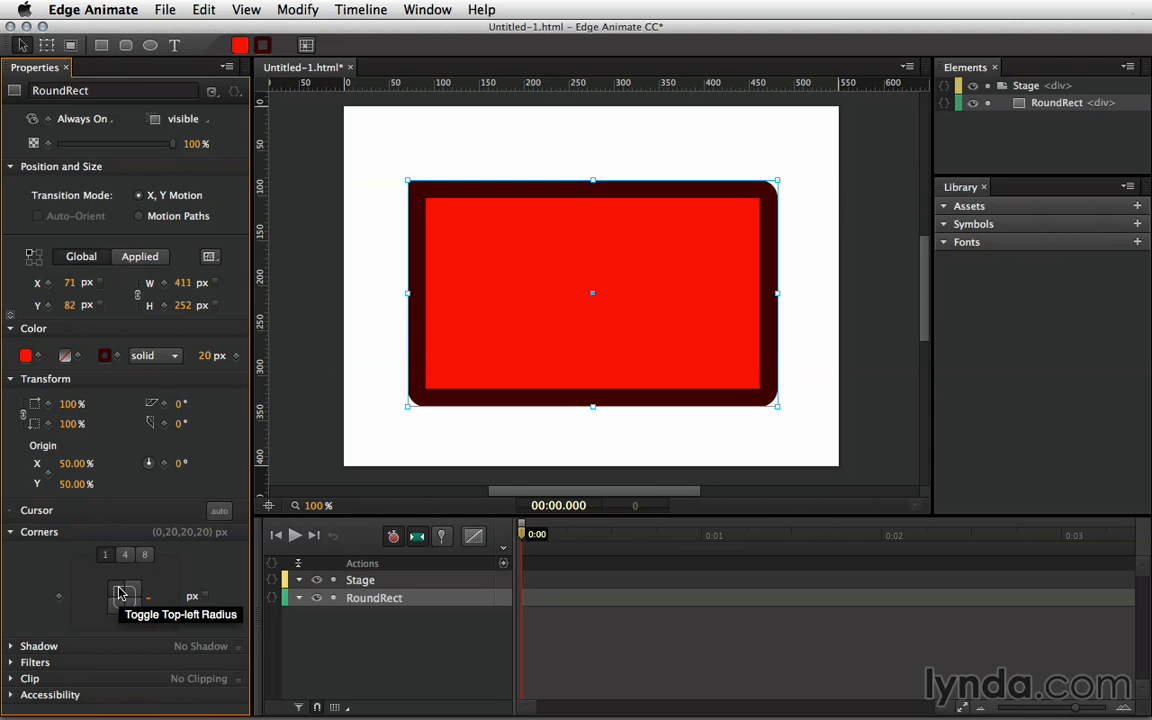
{"action": "left_click", "coordinate": [128, 601]}
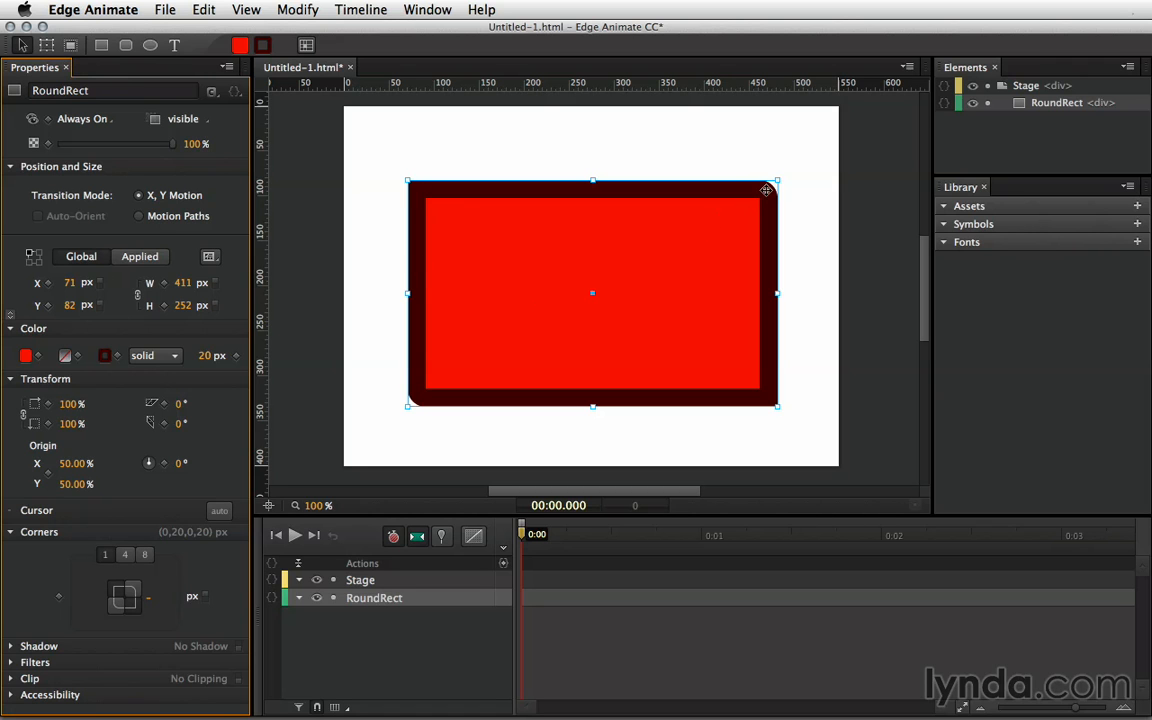
{"action": "left_click", "coordinate": [124, 554]}
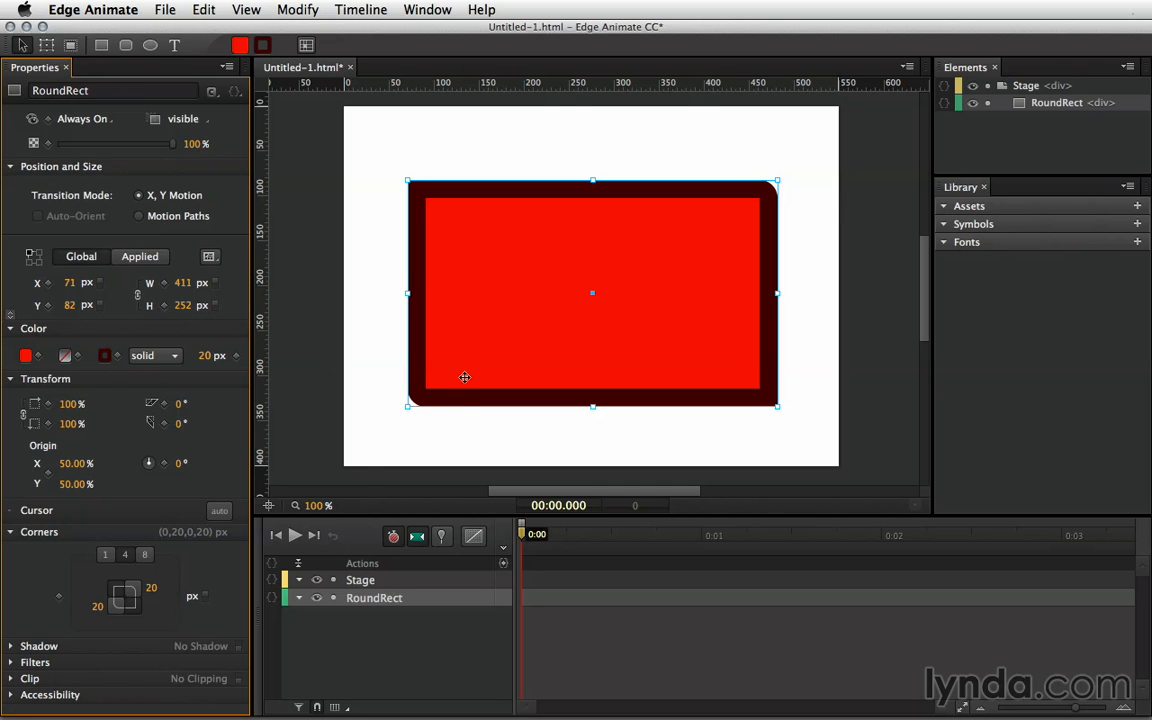
- Delete the rectangle, draw a 244 px red circle, and show its corner radius as 122 px
{"action": "key", "text": "Delete"}
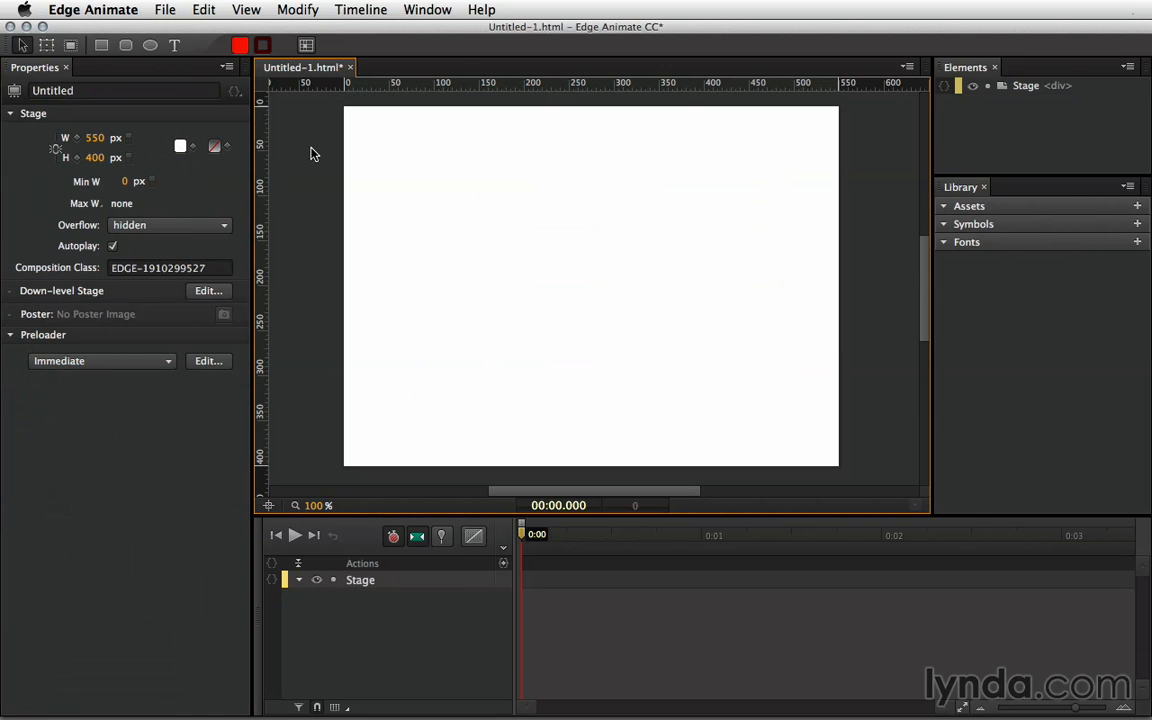
{"action": "left_click", "coordinate": [151, 46]}
{"action": "mouse_move", "coordinate": [425, 165]}
{"action": "left_mouse_down"}
{"action": "mouse_move", "coordinate": [684, 357]}
{"action": "mouse_move", "coordinate": [608, 304]}
{"action": "mouse_move", "coordinate": [645, 330]}
{"action": "left_mouse_up"}
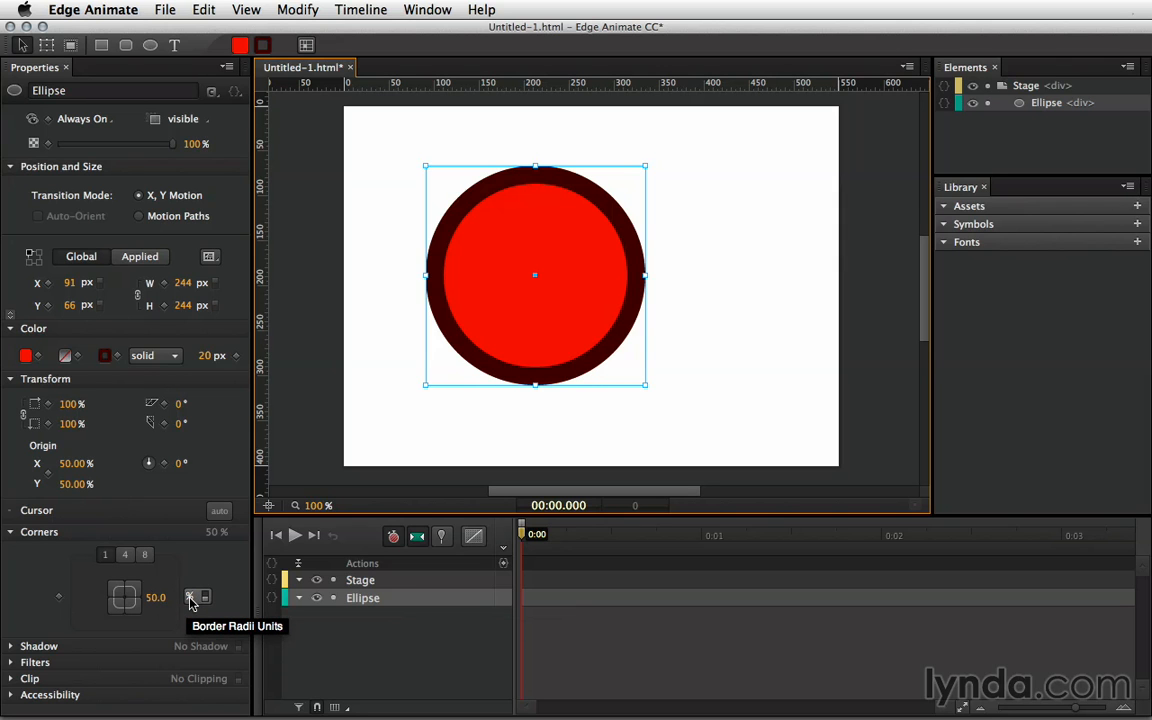
{"action": "left_click", "coordinate": [106, 556]}
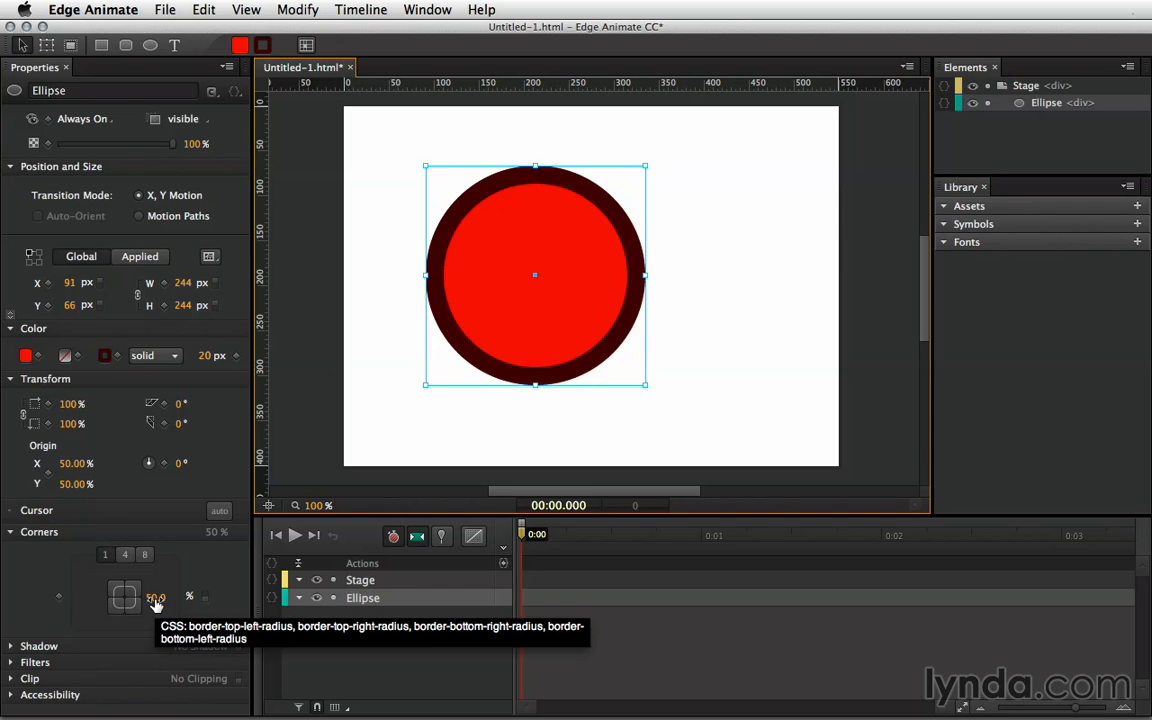
{"action": "left_click", "coordinate": [200, 598]}
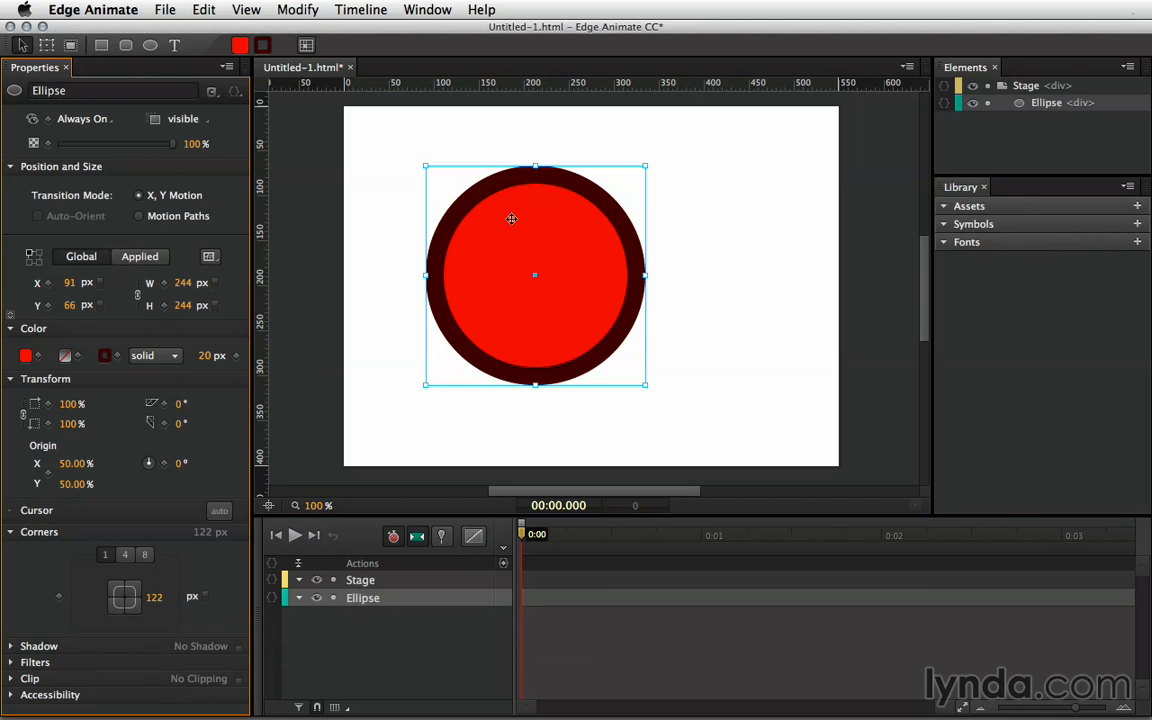
- Move the circle to X 62, Y 15, reset rounding to 50 %, and resize it to 346 px
{"action": "left_click_drag", "start_coordinate": [518, 228], "coordinate": [492, 182]}
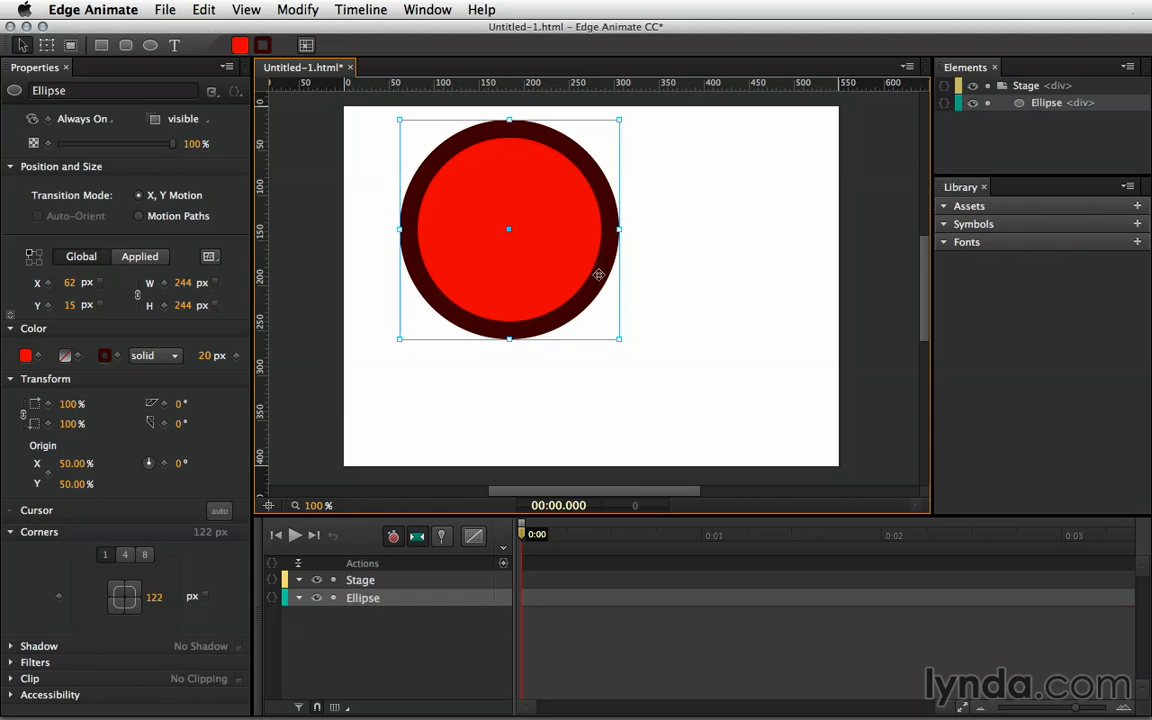
{"action": "left_click_drag", "start_coordinate": [620, 339], "coordinate": [725, 410]}
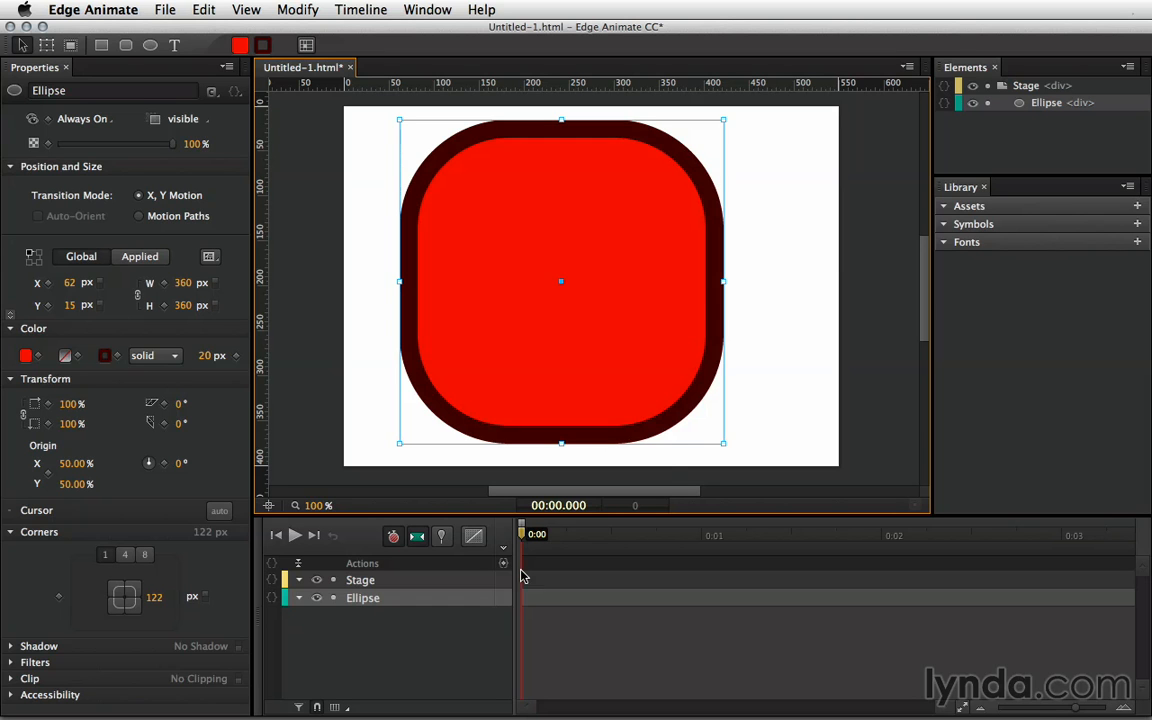
{"action": "left_click", "coordinate": [192, 596]}
{"action": "left_click", "coordinate": [155, 599]}
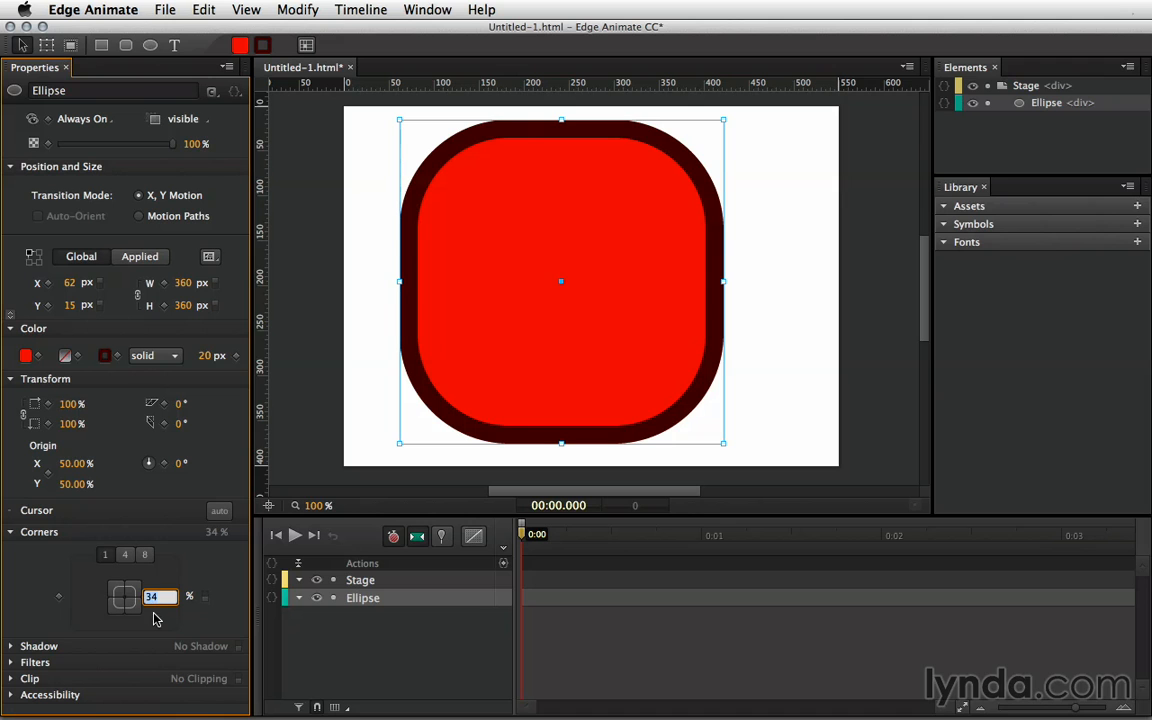
{"action": "type", "text": "50"}
{"action": "key", "text": "Return"}
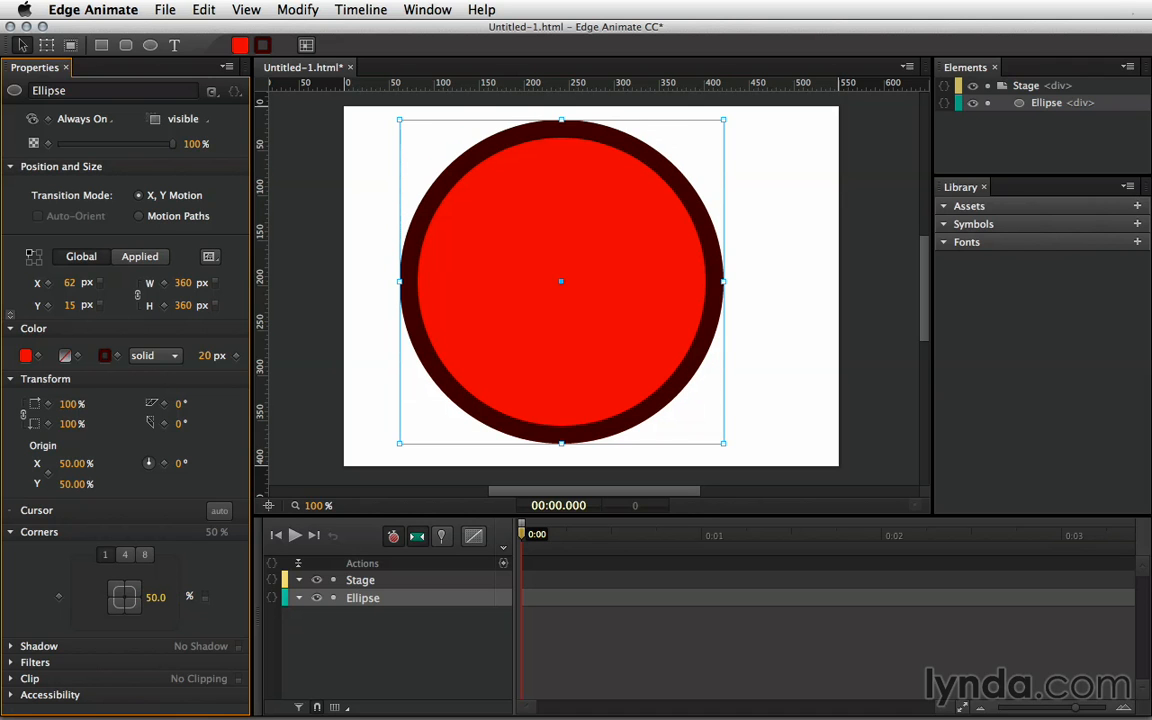
{"action": "left_click_drag", "start_coordinate": [722, 440], "coordinate": [658, 378]}
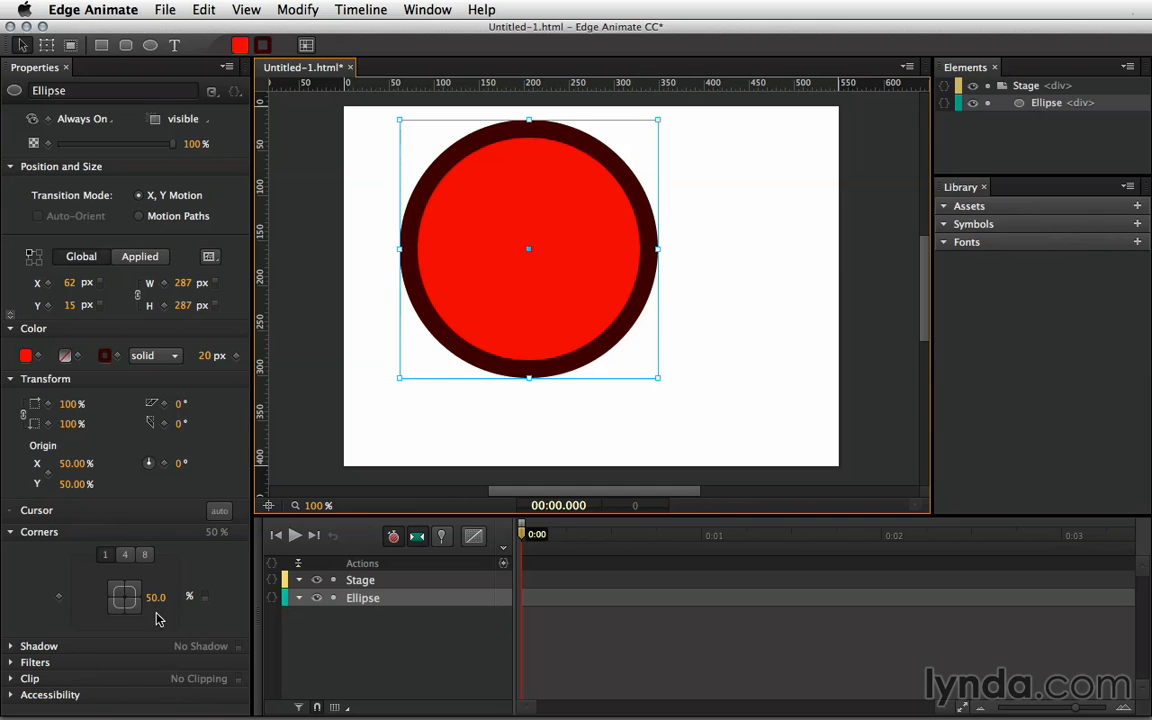
{"action": "left_click_drag", "start_coordinate": [657, 378], "coordinate": [711, 421]}
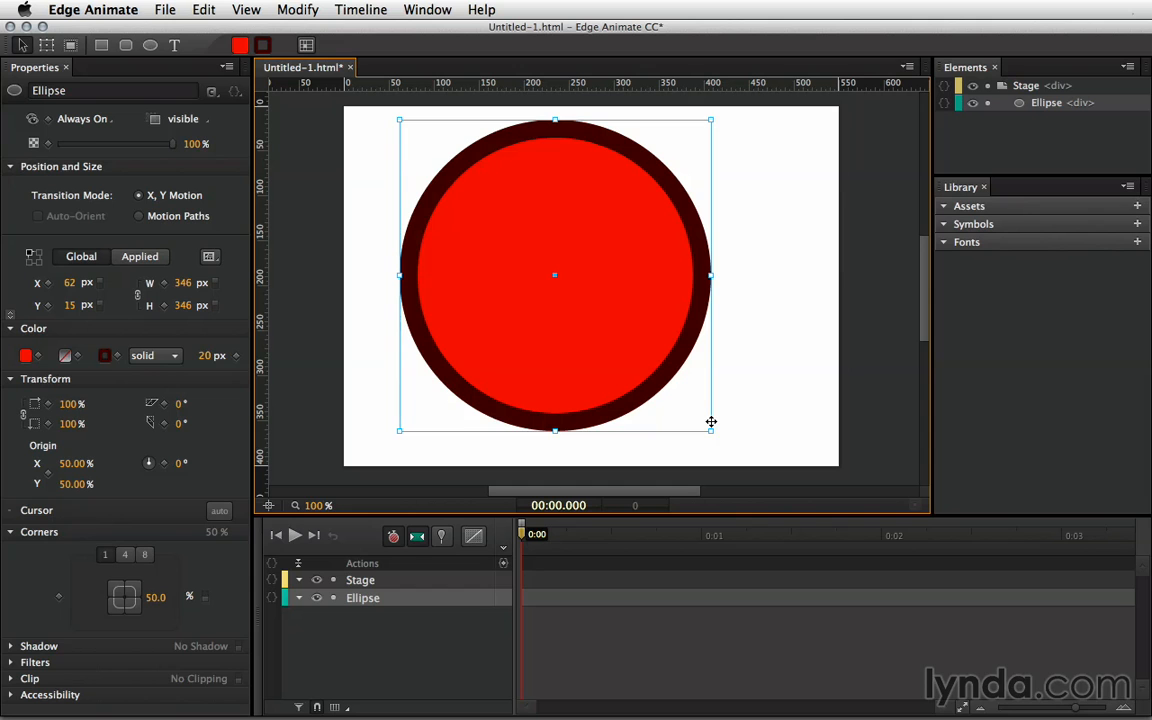
- Delete the circle and draw a new rectangle across the stage
{"action": "key", "text": "Delete"}
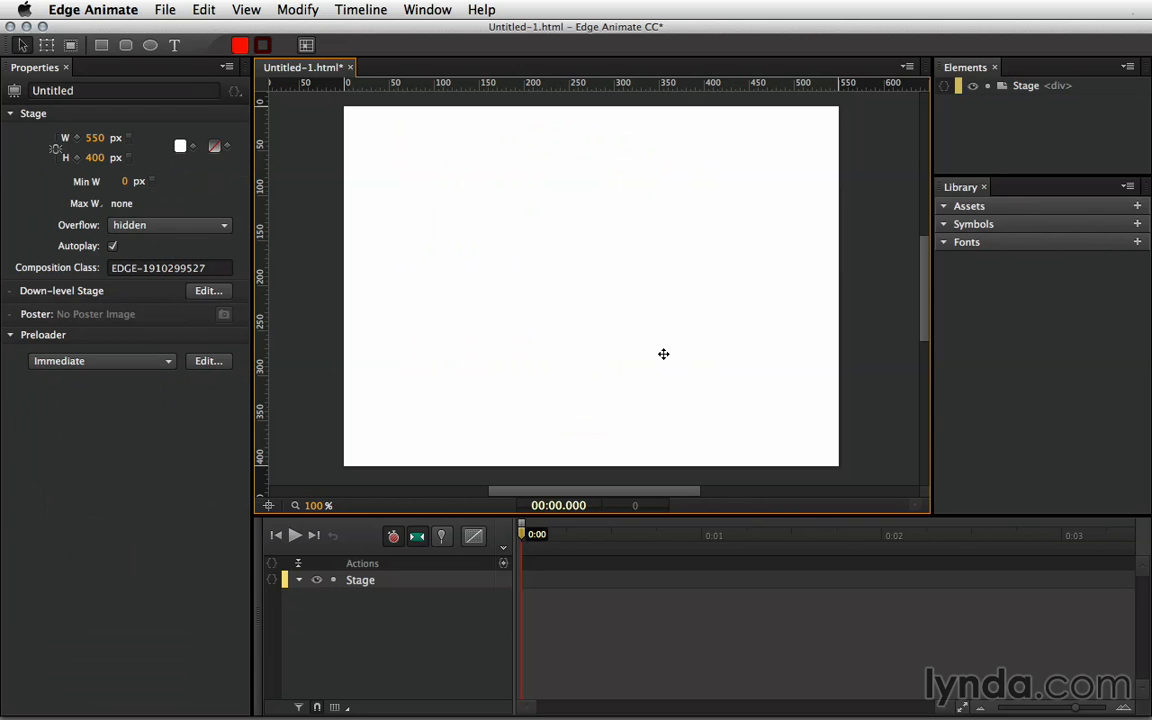
{"action": "left_click", "coordinate": [102, 47]}
{"action": "mouse_move", "coordinate": [412, 241]}
{"action": "left_mouse_down"}
{"action": "mouse_move", "coordinate": [449, 276]}
{"action": "mouse_move", "coordinate": [735, 283]}
{"action": "mouse_move", "coordinate": [815, 306]}
{"action": "left_mouse_up"}
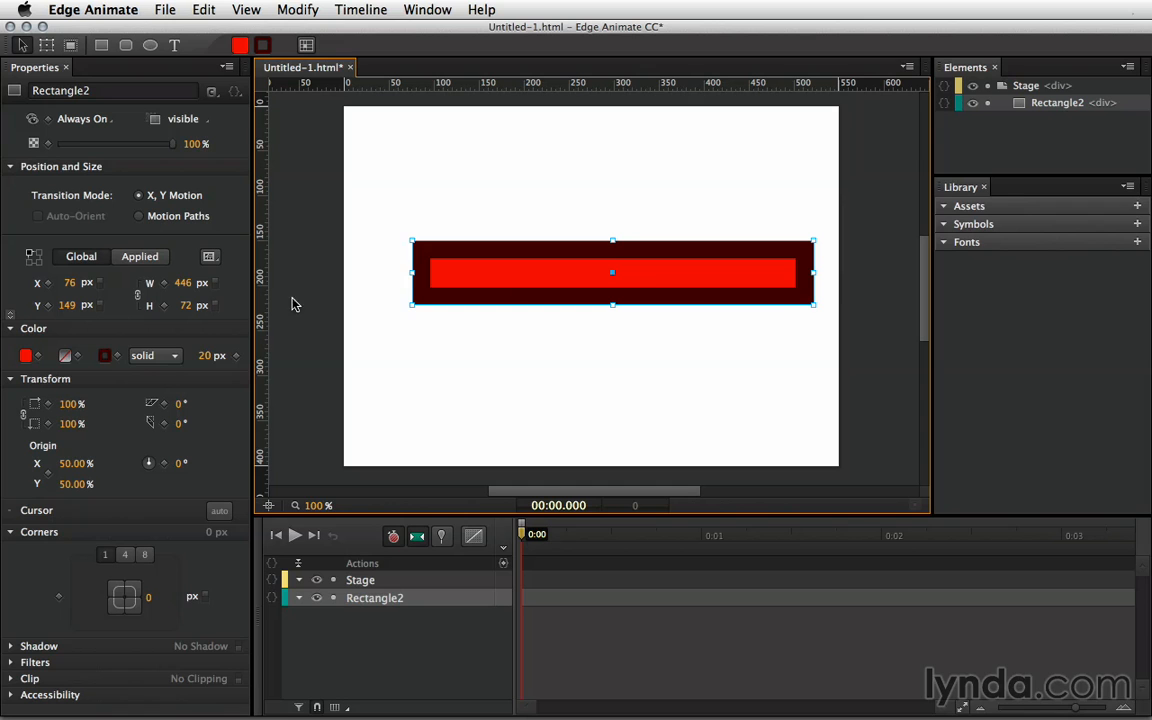
- Remove the new rectangle's border by setting its style to none and width to 0
{"action": "left_click", "coordinate": [174, 357]}
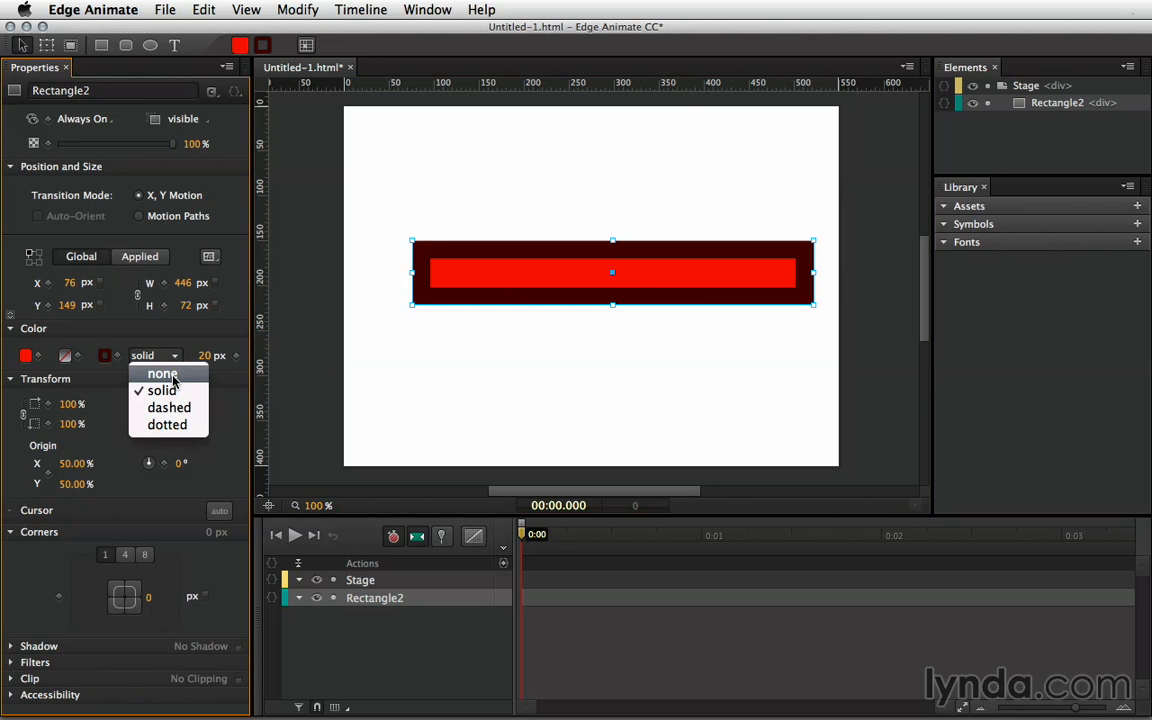
{"action": "left_click", "coordinate": [161, 372]}
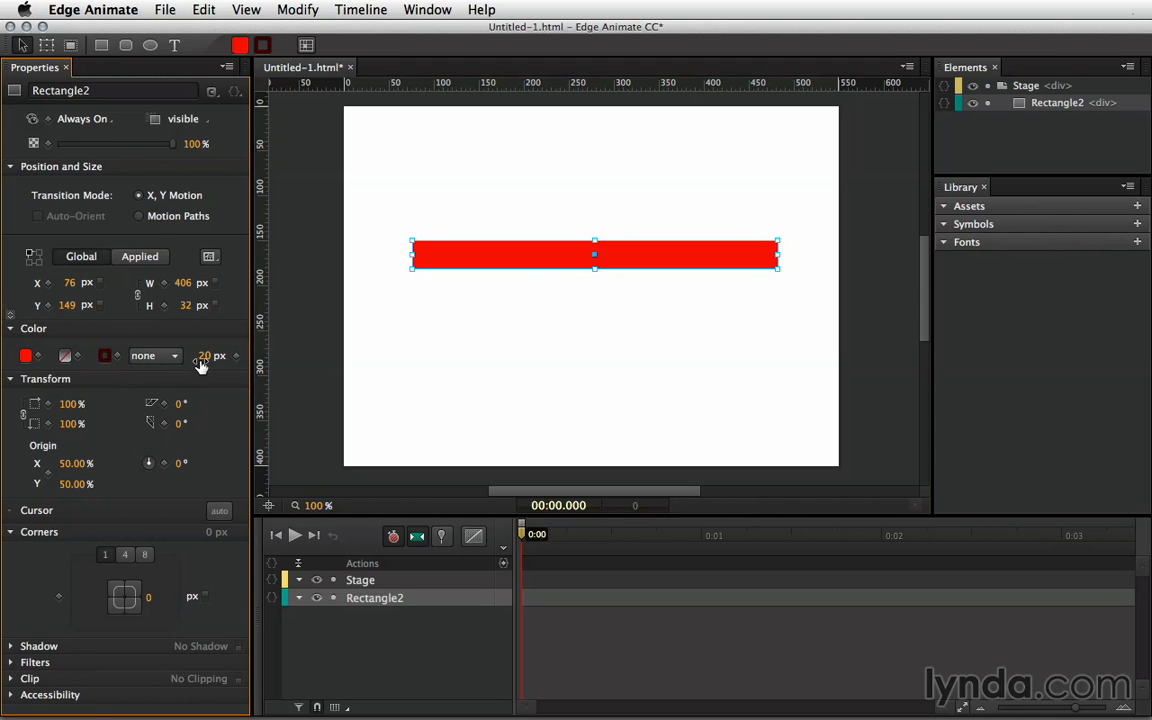
{"action": "left_click_drag", "start_coordinate": [203, 355], "coordinate": [200, 359]}
{"action": "type", "text": "0"}
{"action": "key", "text": "Tab"}
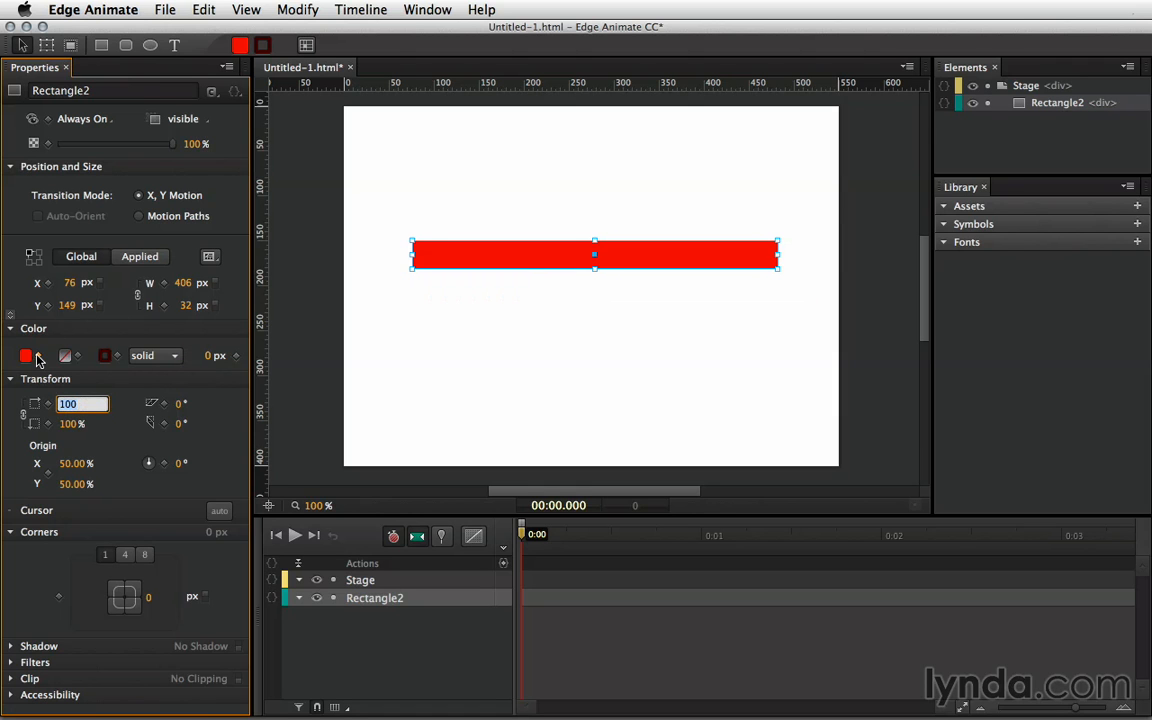
{"action": "key", "text": "Return"}
- Unlink width and height and set the height to 1 px, making a 406 px line
{"action": "left_click", "coordinate": [138, 295]}
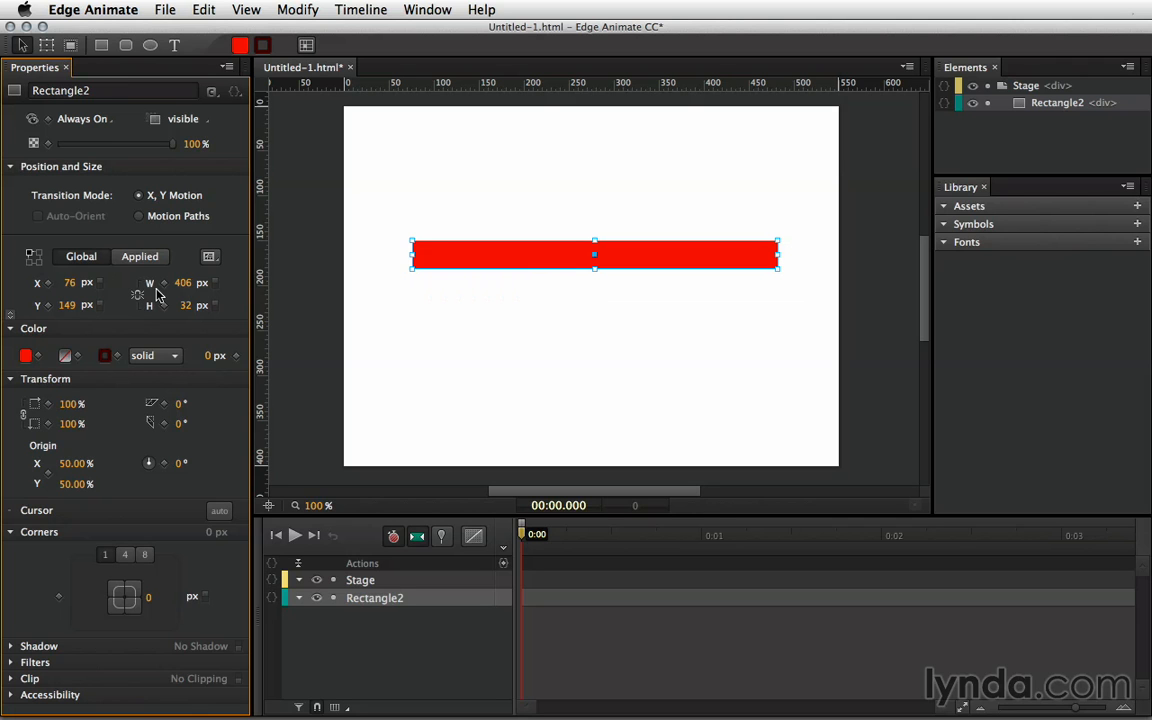
{"action": "left_click", "coordinate": [185, 310]}
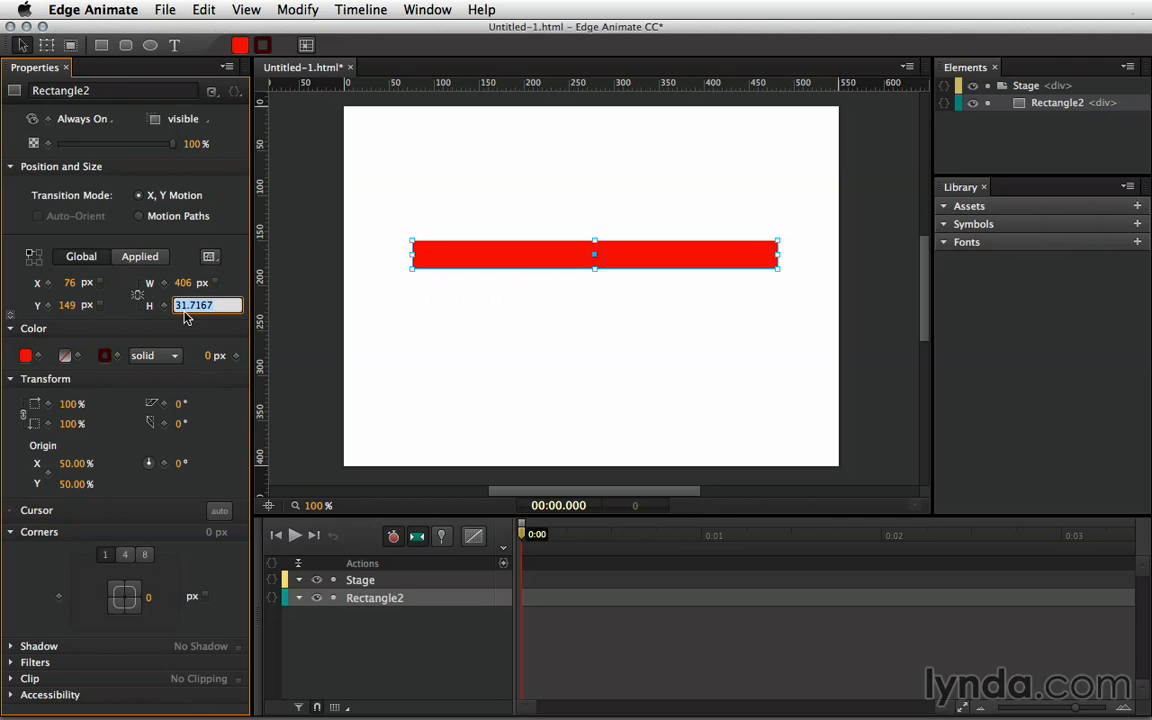
{"action": "type", "text": "1"}
{"action": "key", "text": "Return"}
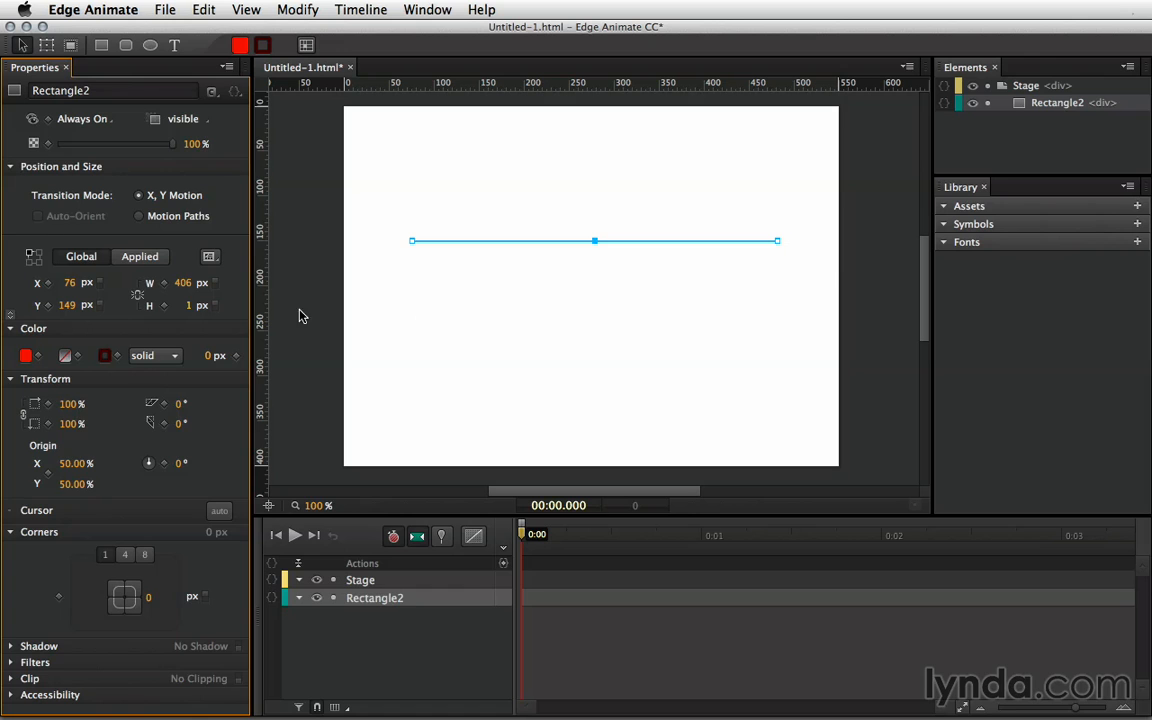
- Rotate the thin red line (Rectangle2) by 12° so it slopes down to the right
{"action": "left_click", "coordinate": [538, 330]}
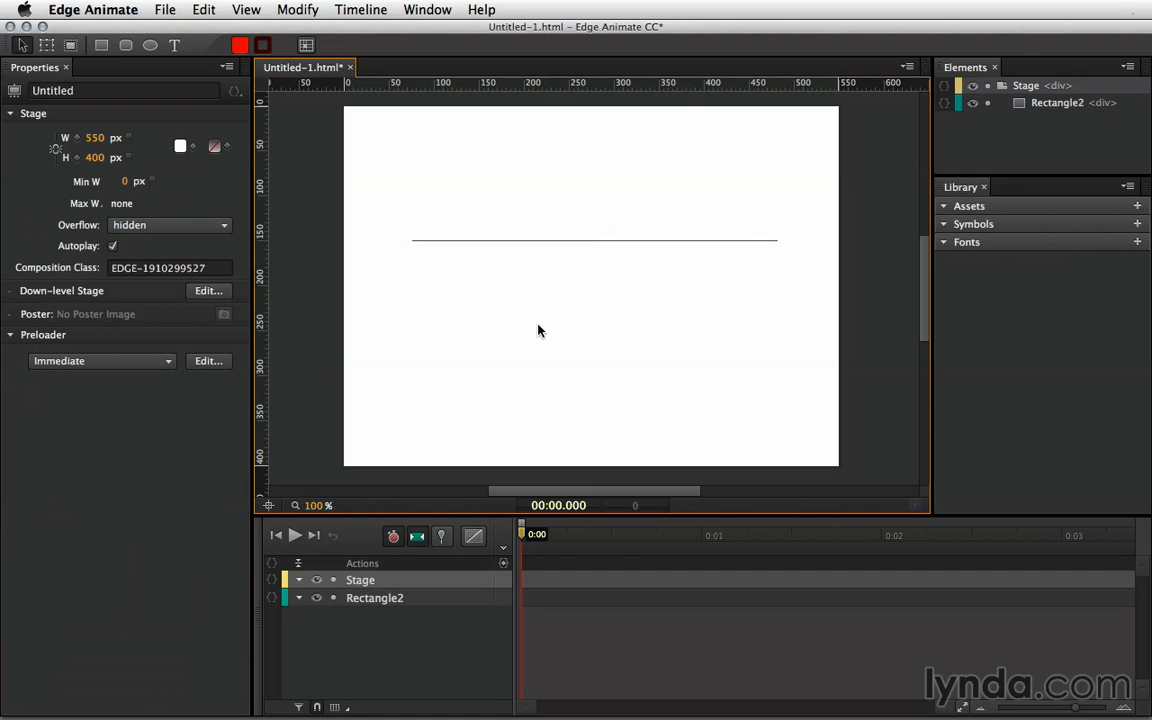
{"action": "left_click", "coordinate": [539, 241]}
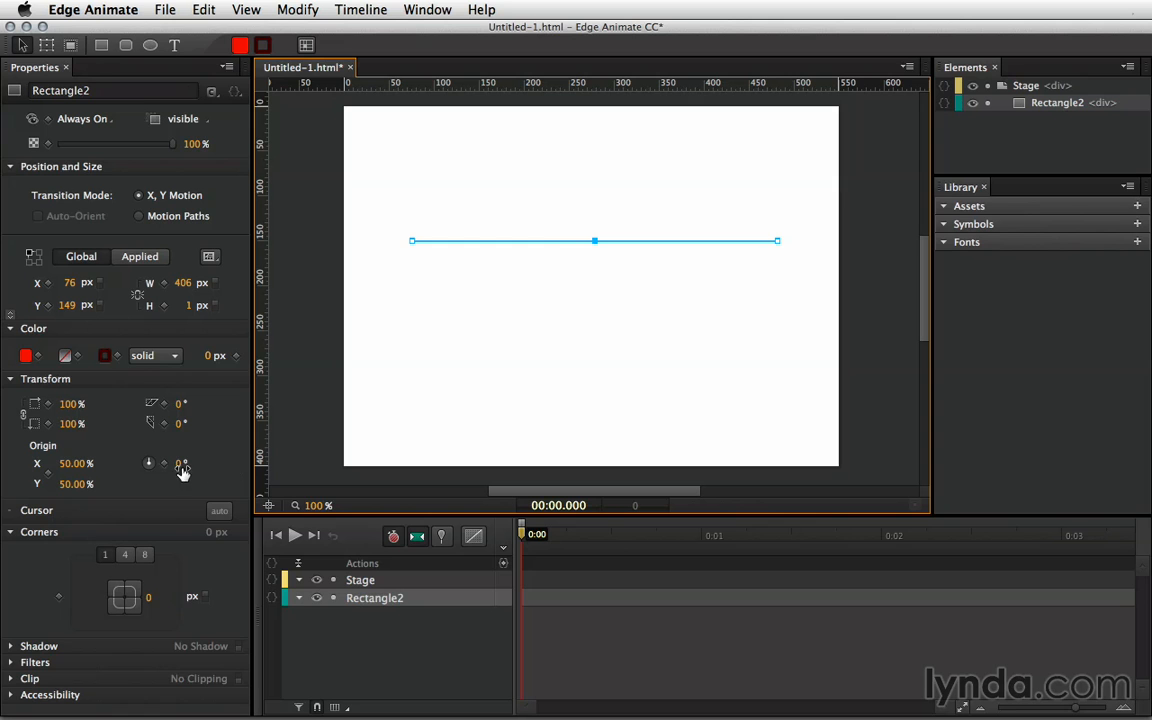
{"action": "left_click_drag", "start_coordinate": [180, 464], "coordinate": [194, 464]}
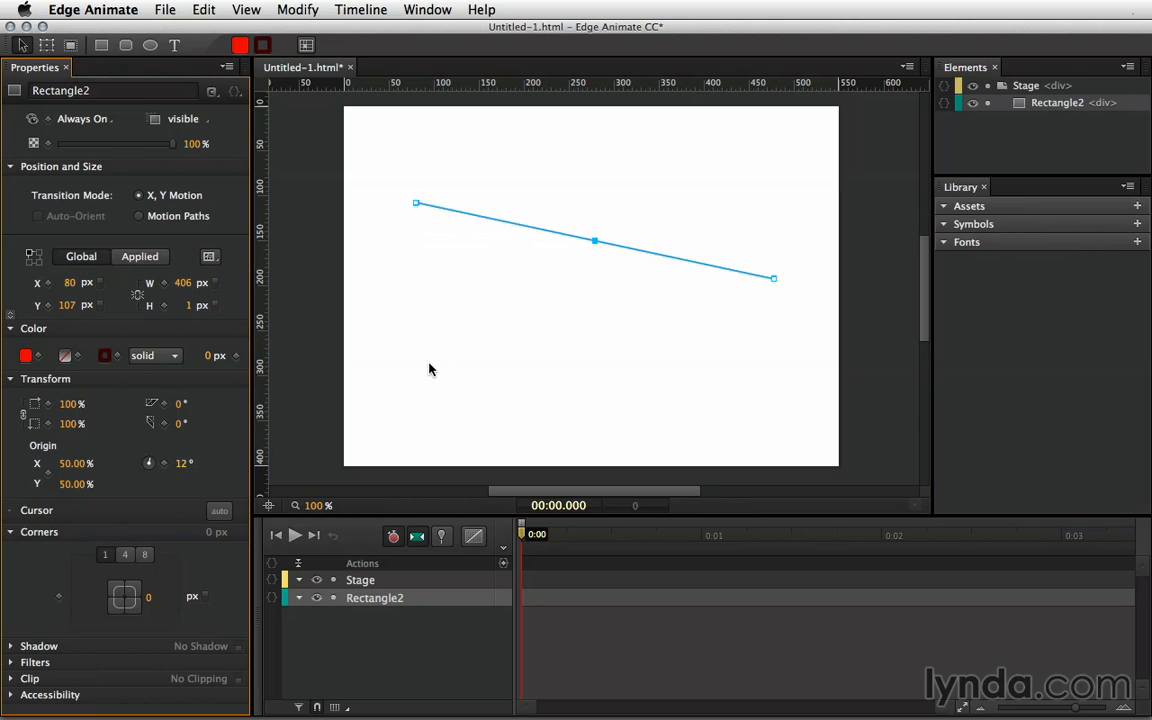
{"action": "left_click", "coordinate": [475, 330]}
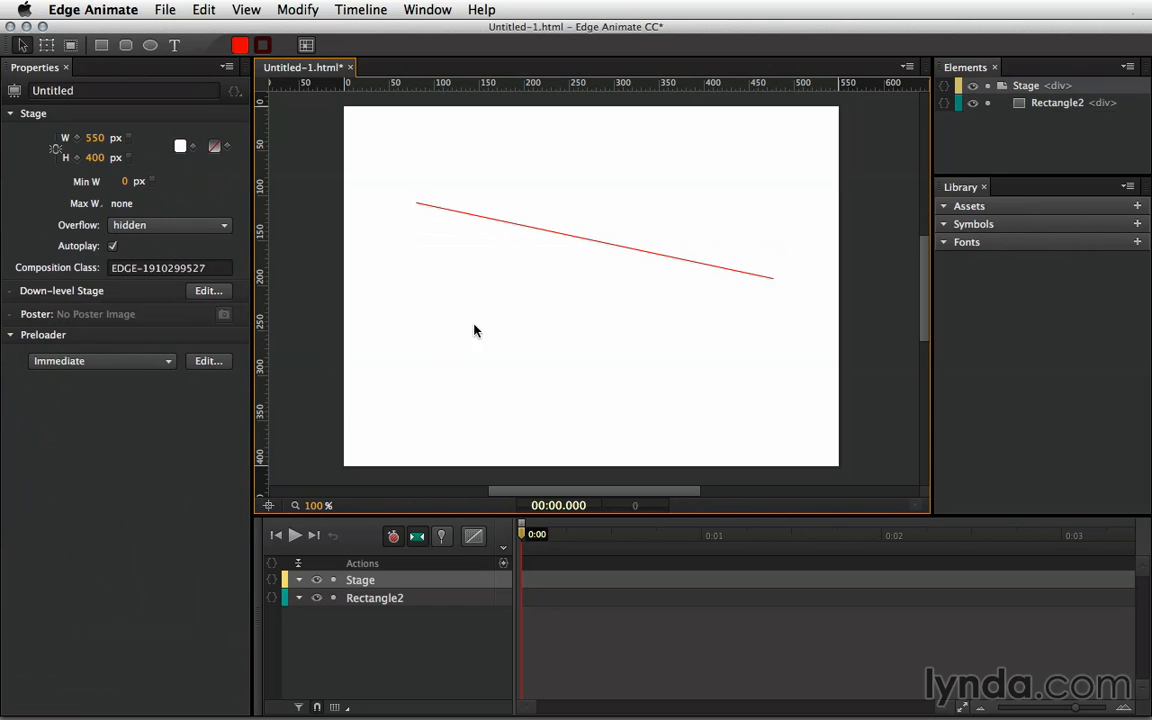
- Shorten the red line's width from 406 px to a much smaller length
{"action": "left_click", "coordinate": [534, 227]}
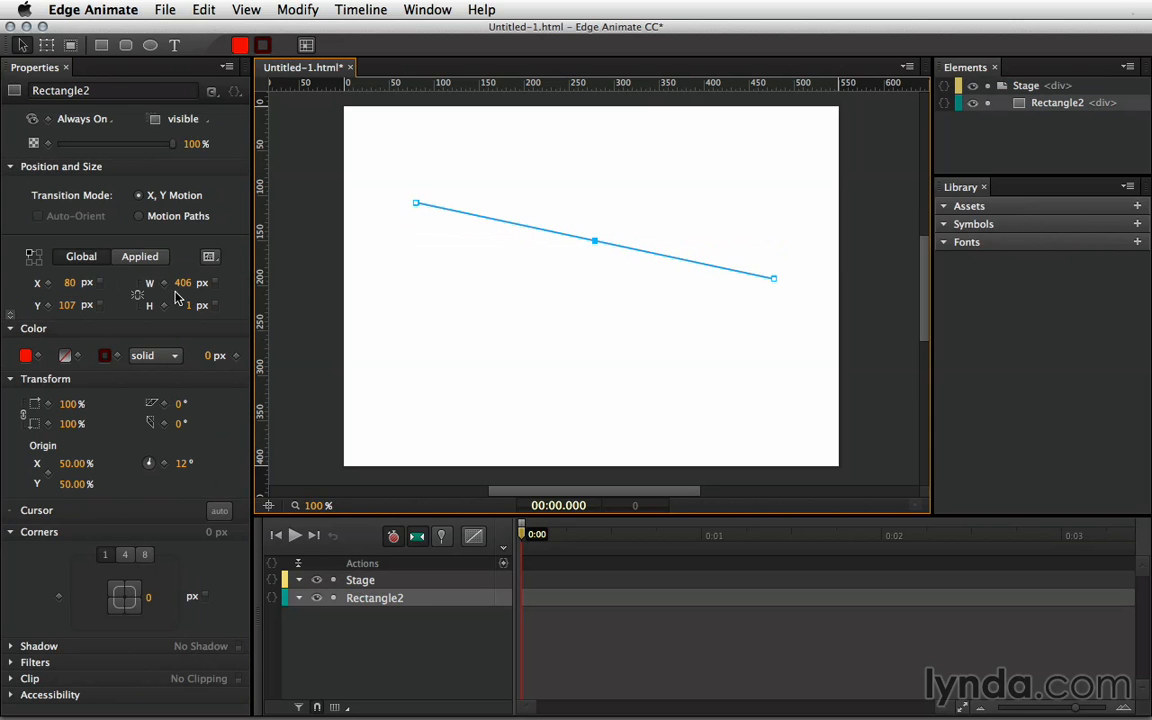
{"action": "left_click_drag", "start_coordinate": [179, 283], "coordinate": [72, 283]}
{"action": "left_click", "coordinate": [455, 292]}
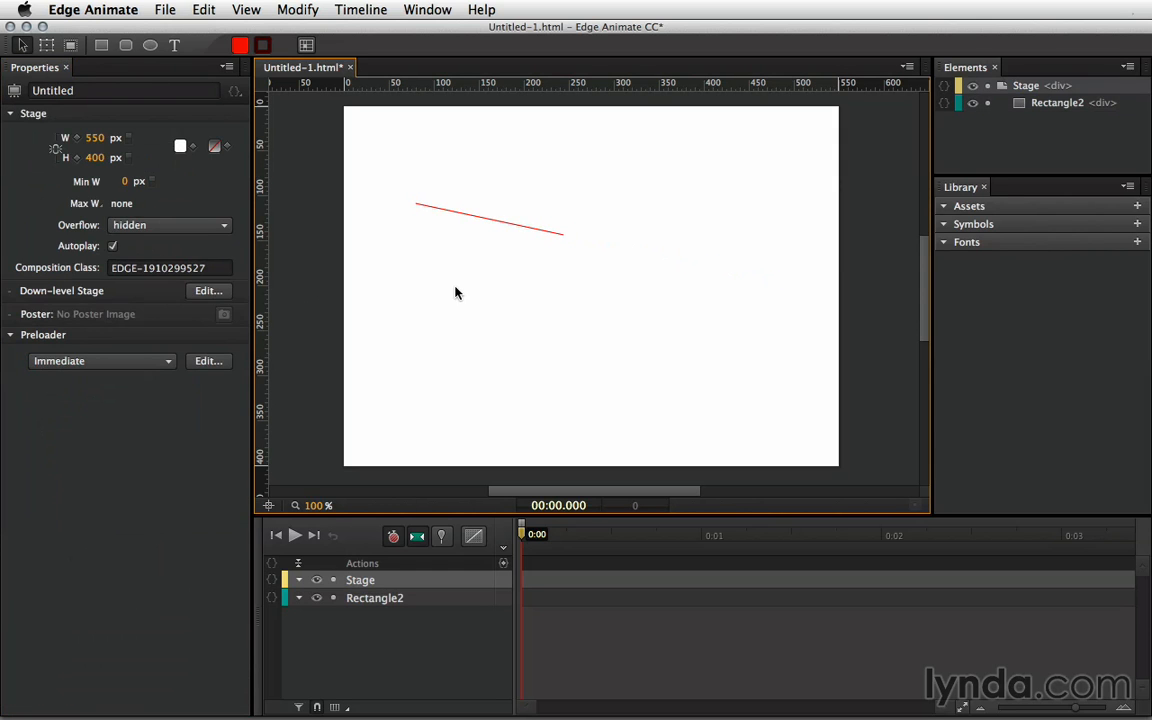